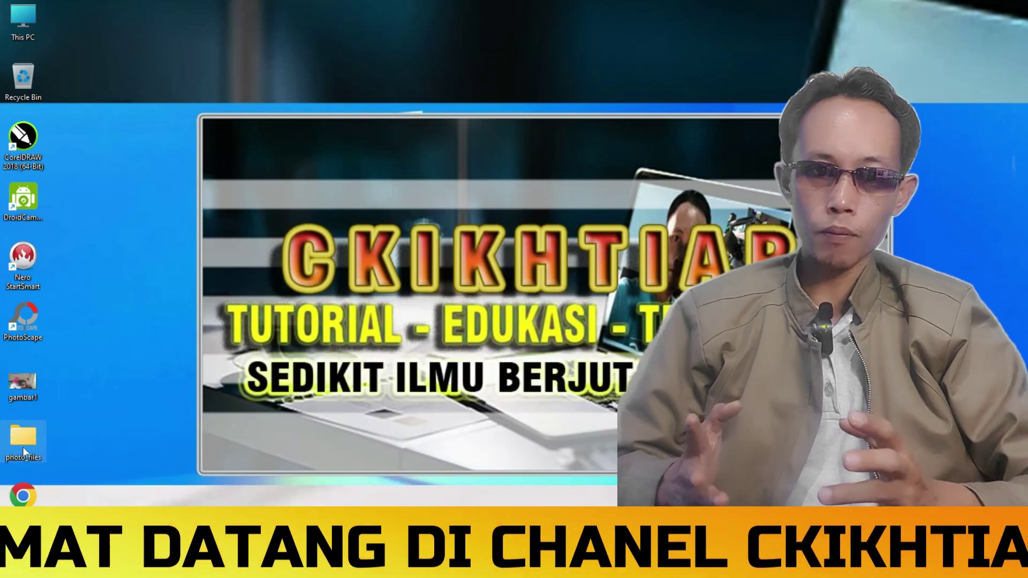
Step: Open the photo_files folder, preview image001 in Photos, then close the preview
double_click(24, 452)
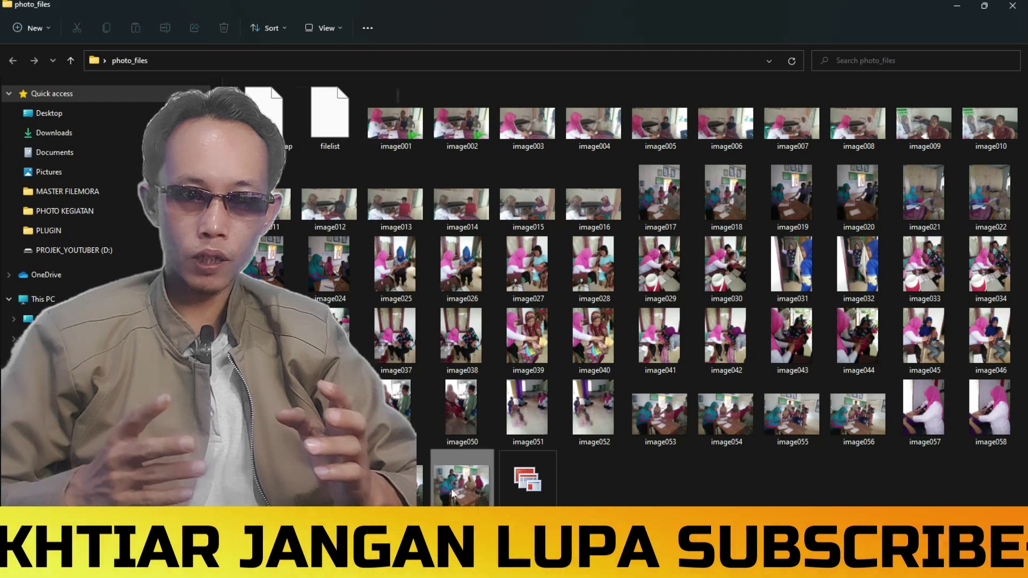
click(395, 124)
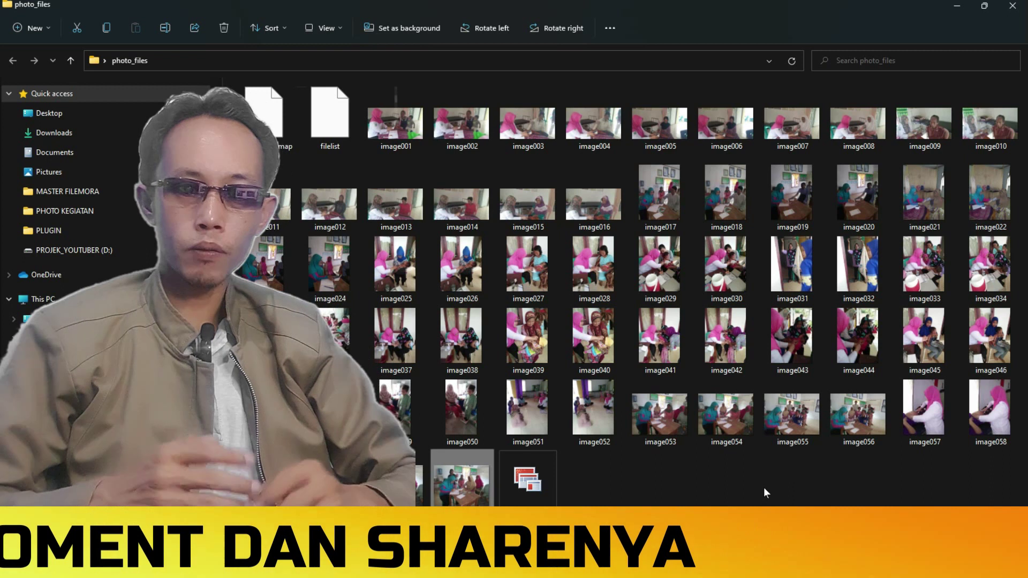
double_click(393, 131)
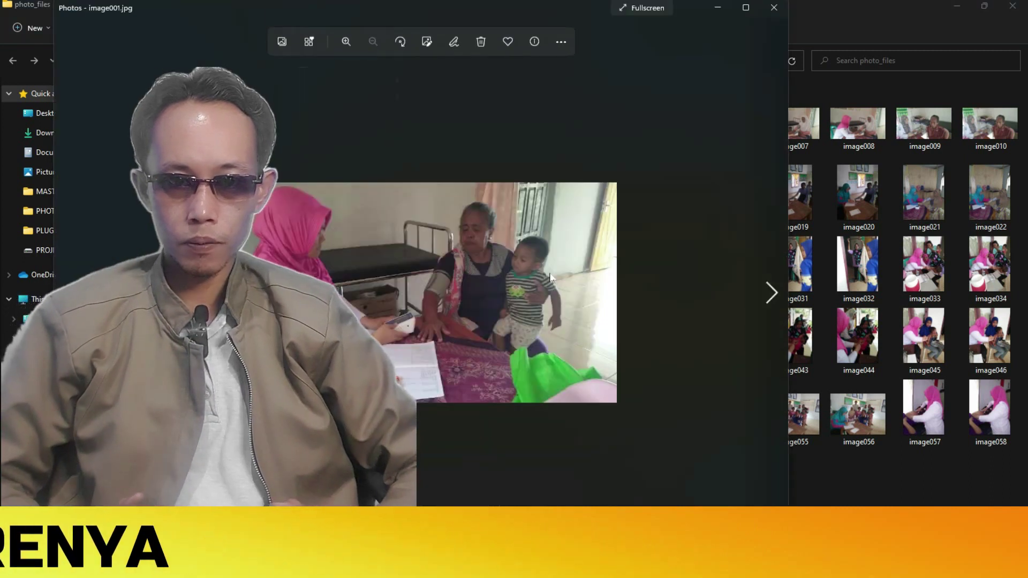
click(774, 8)
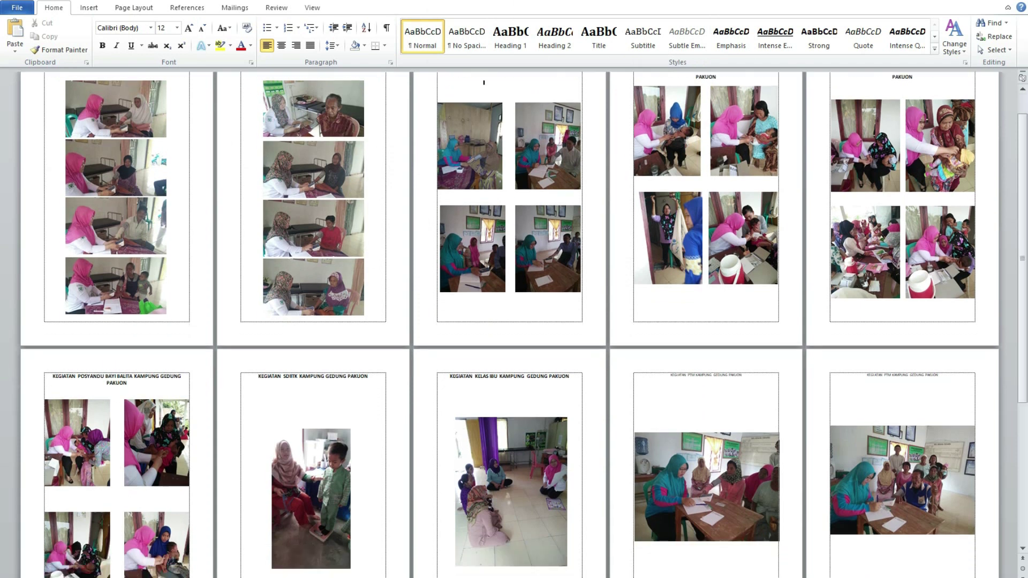
scroll(366, 342, down, 2)
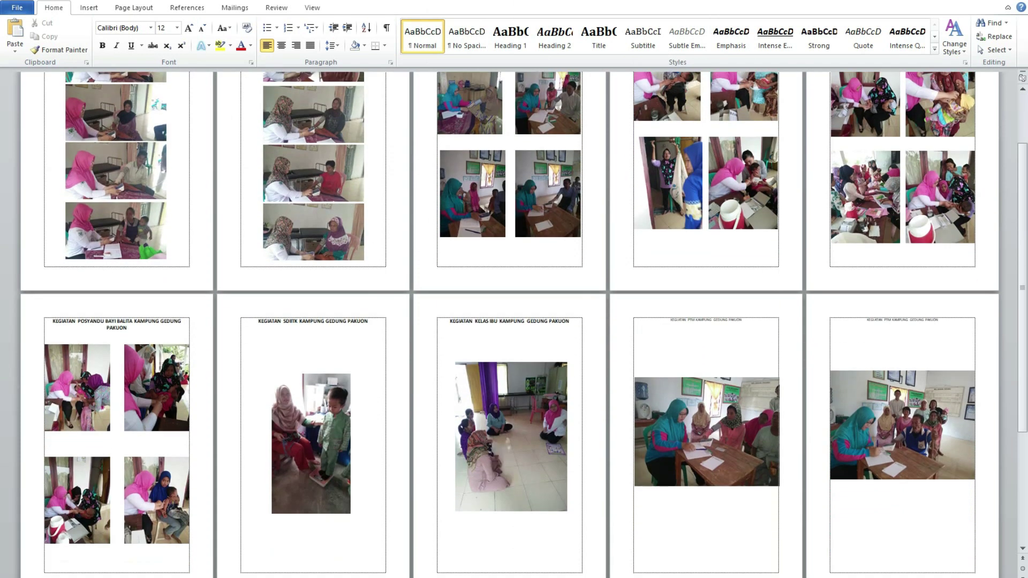
scroll(485, 115, up, 2)
key(shift+Right)
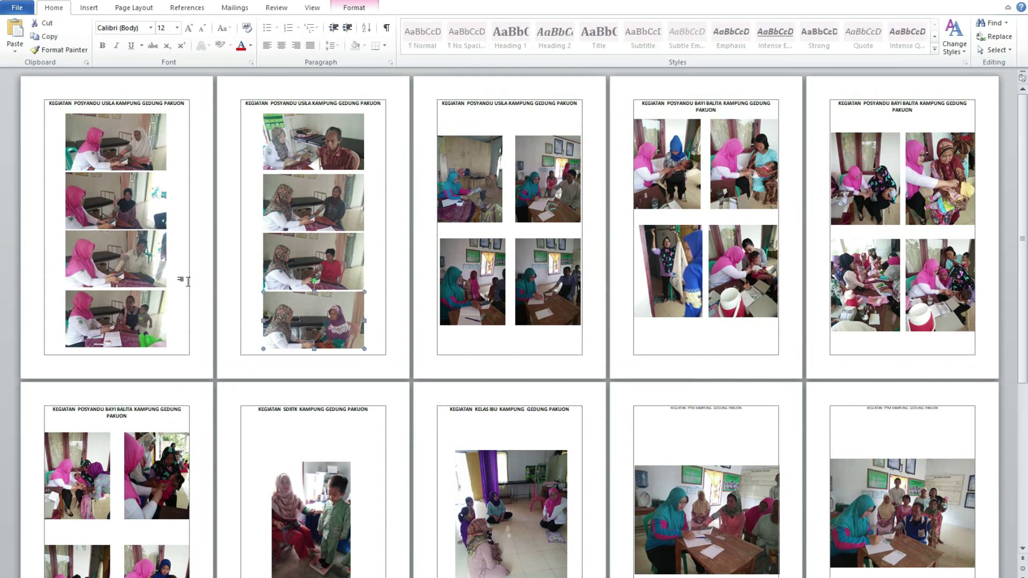
key(ctrl+Home)
click(145, 310)
scroll(311, 219, down, 2)
scroll(311, 219, down, 4)
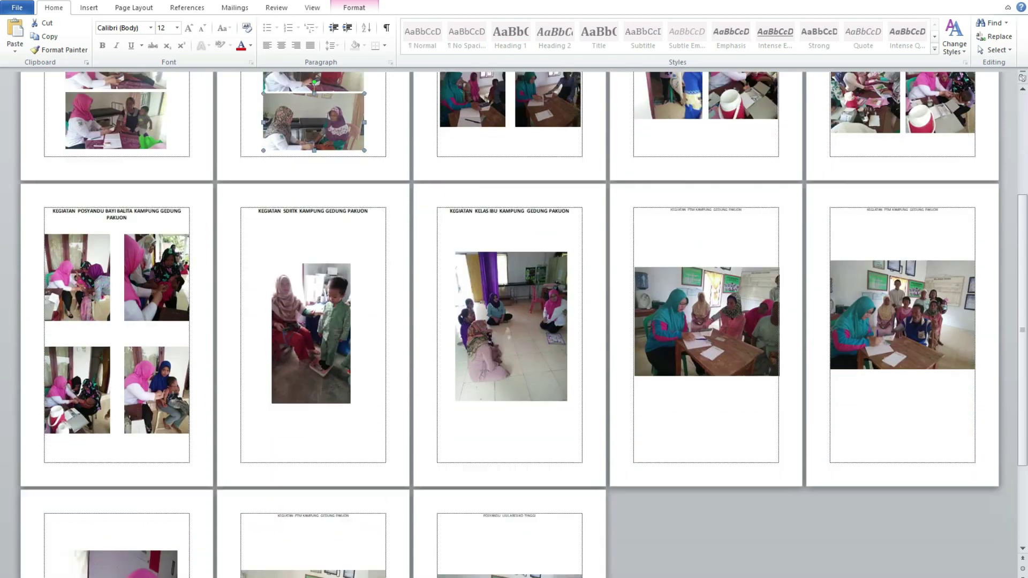
scroll(311, 218, up, 5)
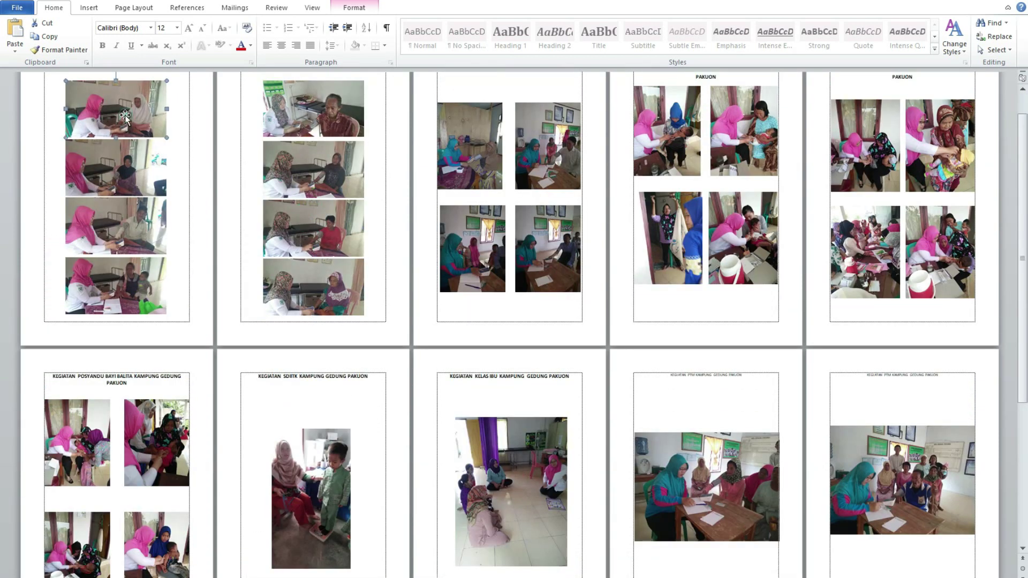
scroll(358, 350, up, 1)
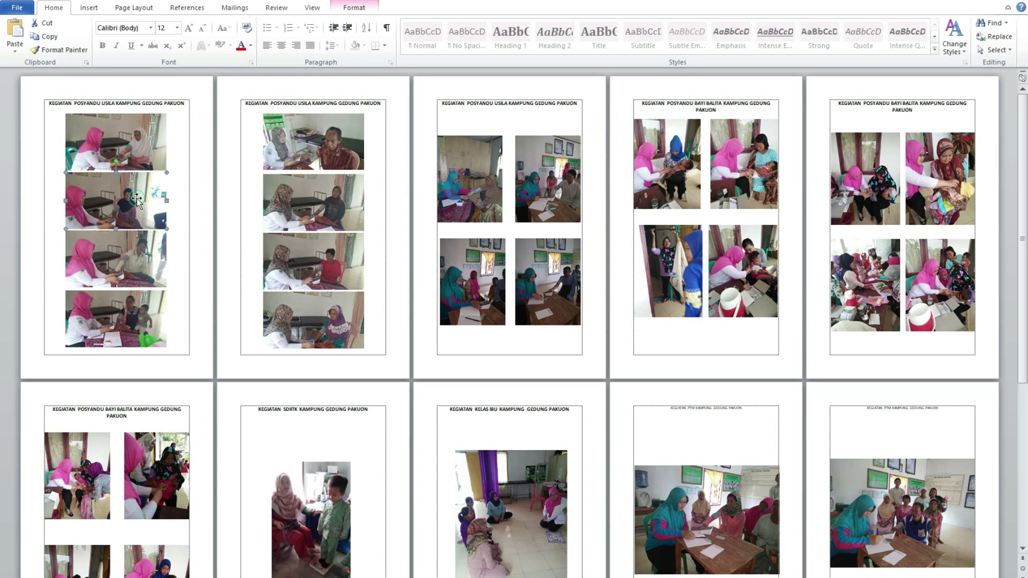
Step: Save page 1's first photo as picture 'gambar1' on the Desktop and open it to verify
click(121, 134)
right_click(120, 134)
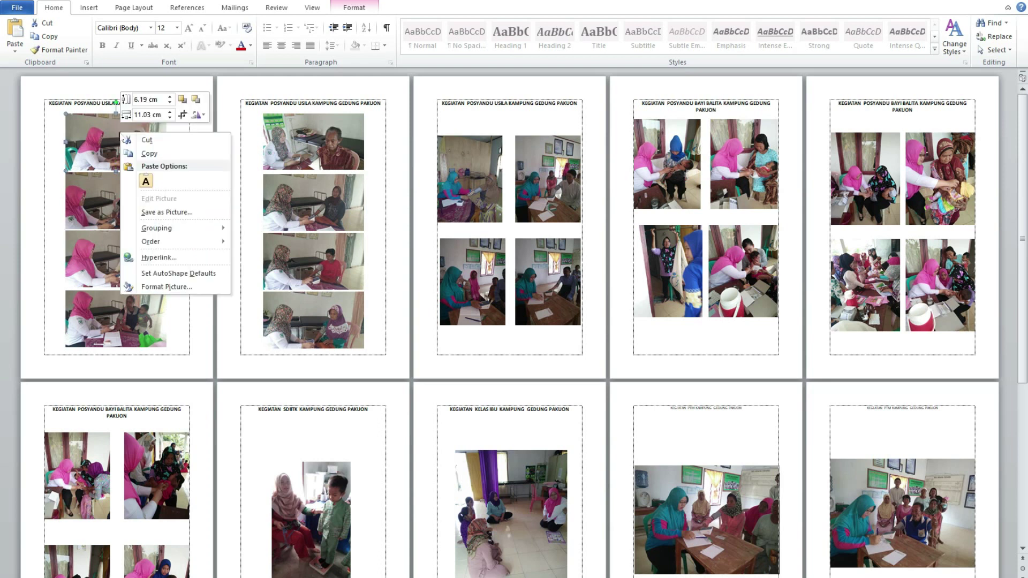
click(184, 213)
click(54, 116)
click(289, 244)
text(ga)
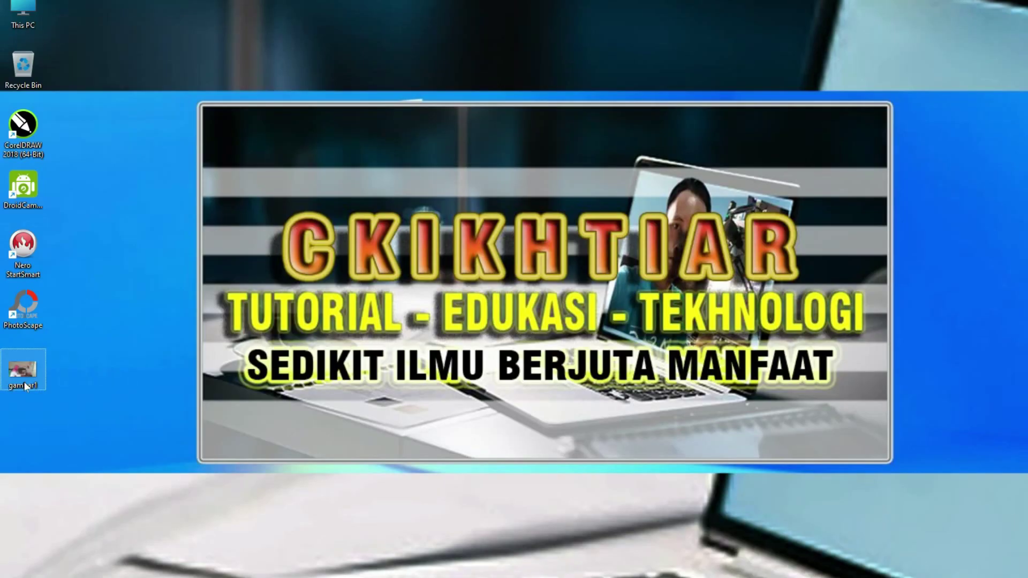
double_click(24, 382)
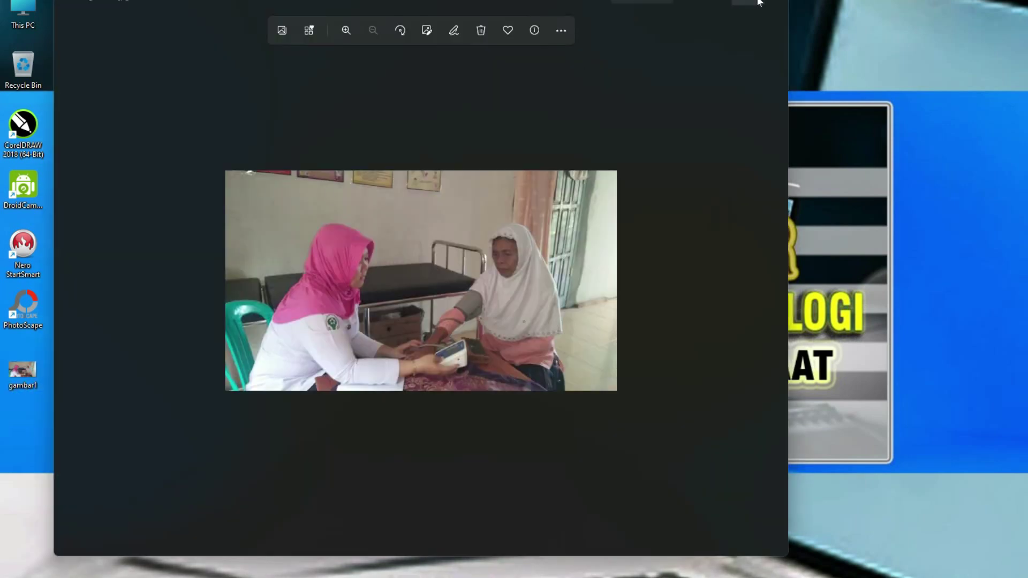
click(760, 3)
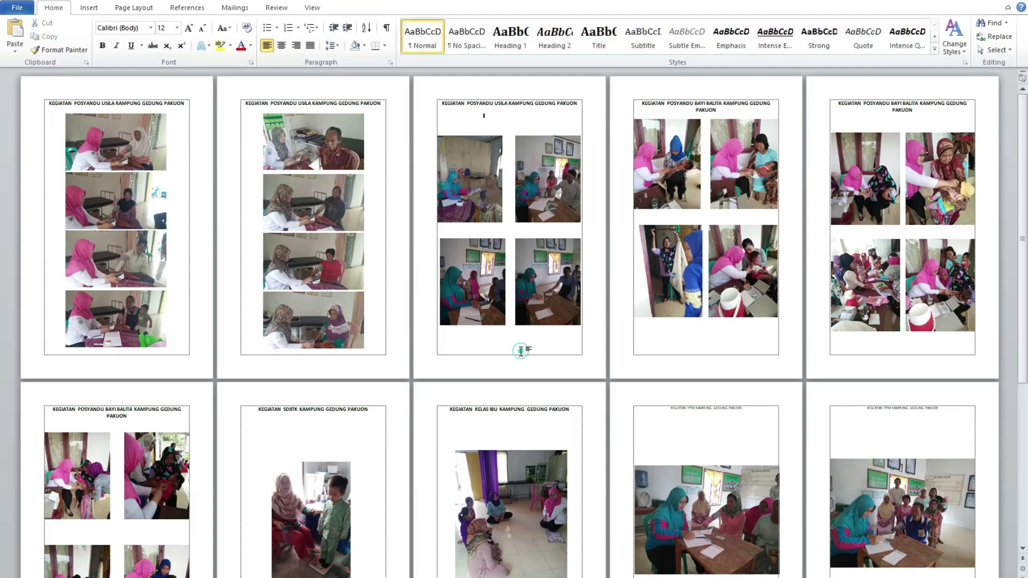
click(147, 211)
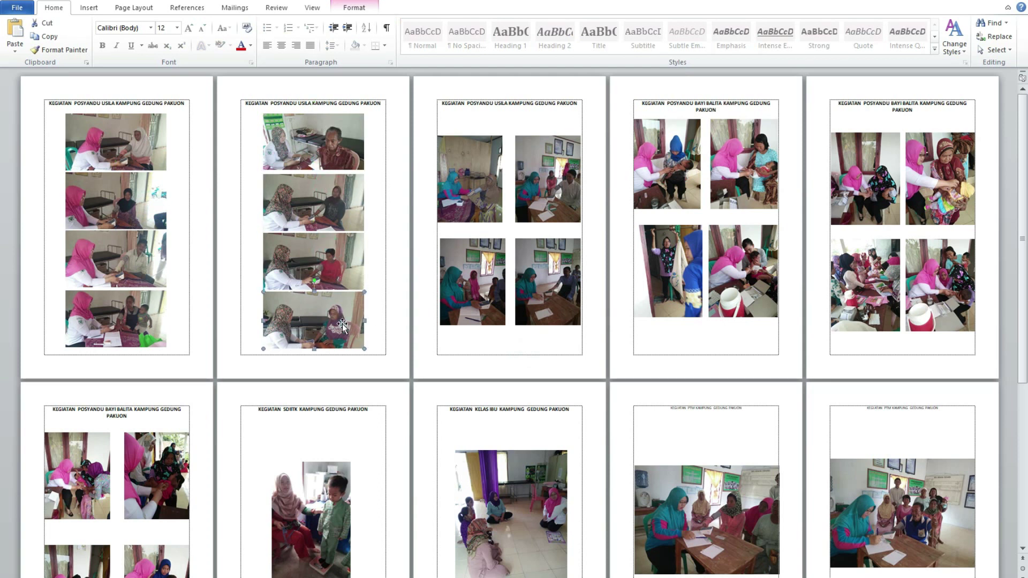
click(380, 211)
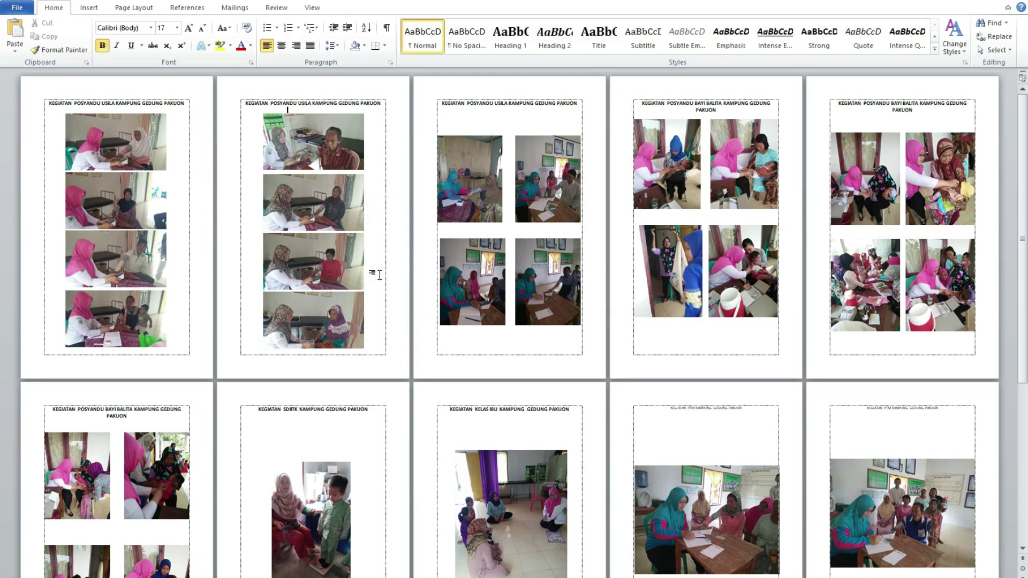
scroll(379, 275, down, 3)
scroll(379, 300, down, 4)
scroll(380, 332, down, 4)
scroll(381, 365, down, 2)
scroll(380, 381, up, 2)
scroll(379, 380, up, 4)
scroll(380, 380, up, 5)
scroll(380, 381, up, 1)
click(108, 150)
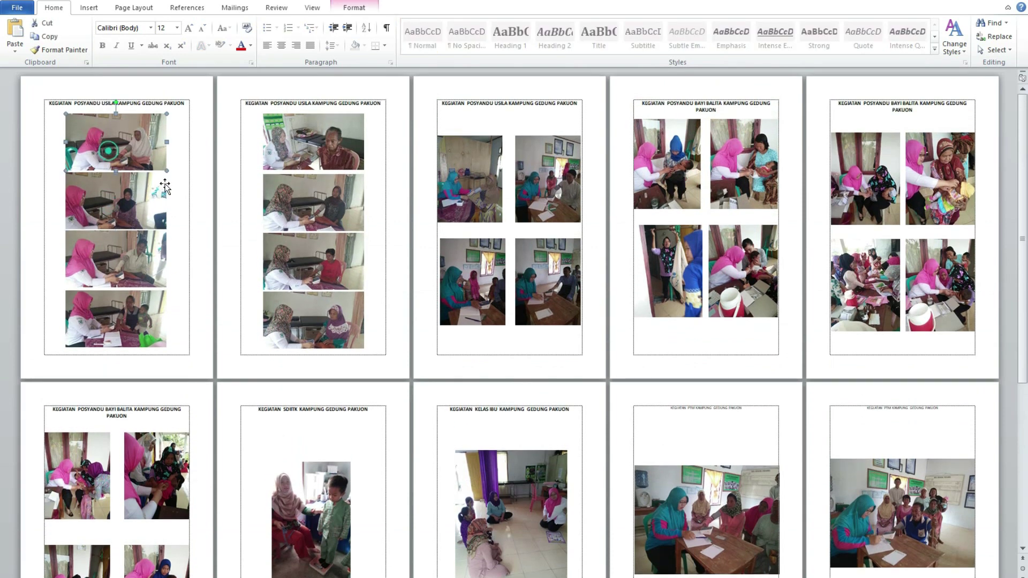
click(383, 255)
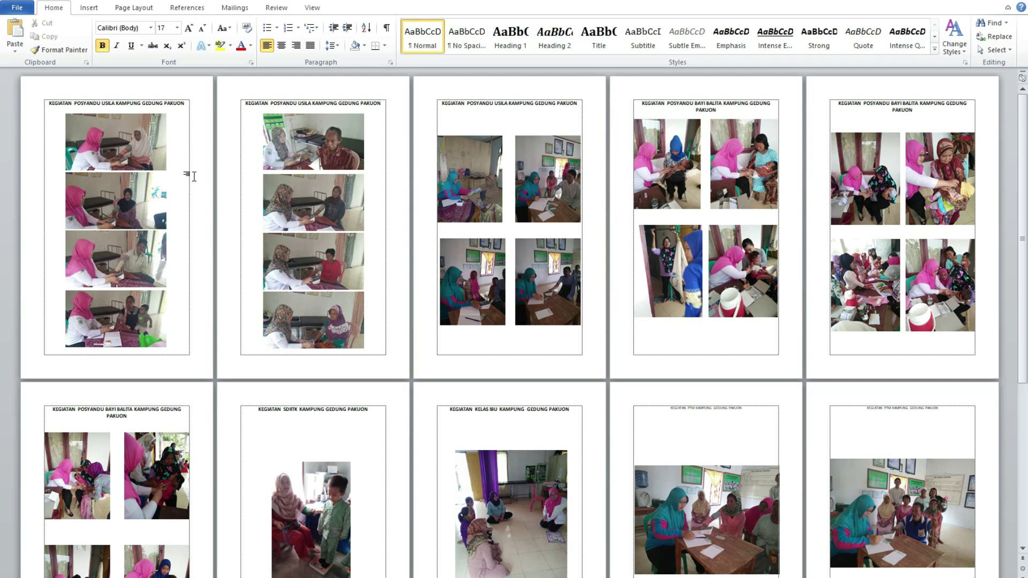
scroll(245, 221, down, 3)
scroll(246, 222, down, 2)
scroll(288, 109, up, 3)
scroll(287, 109, up, 2)
click(45, 100)
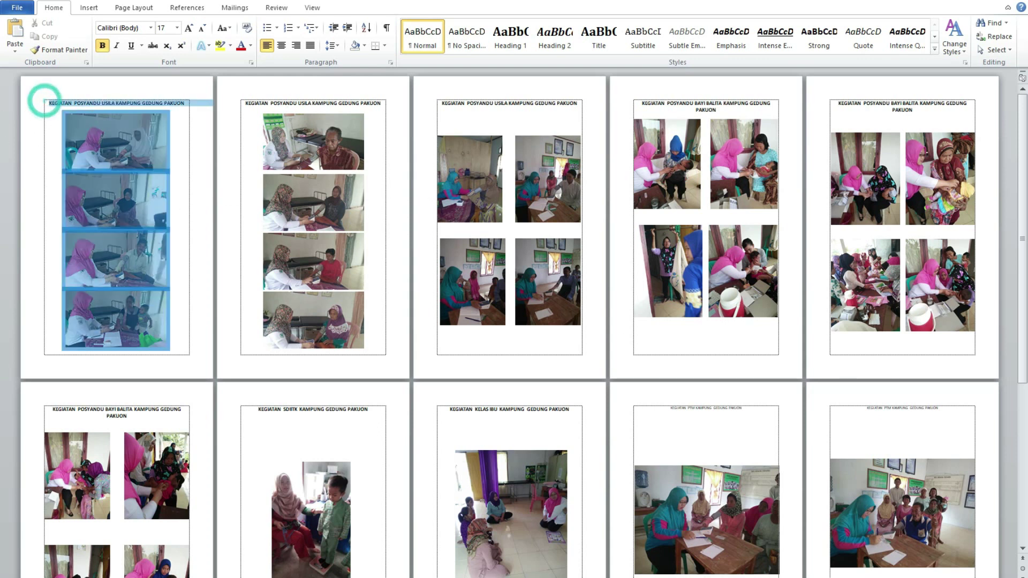
click(185, 166)
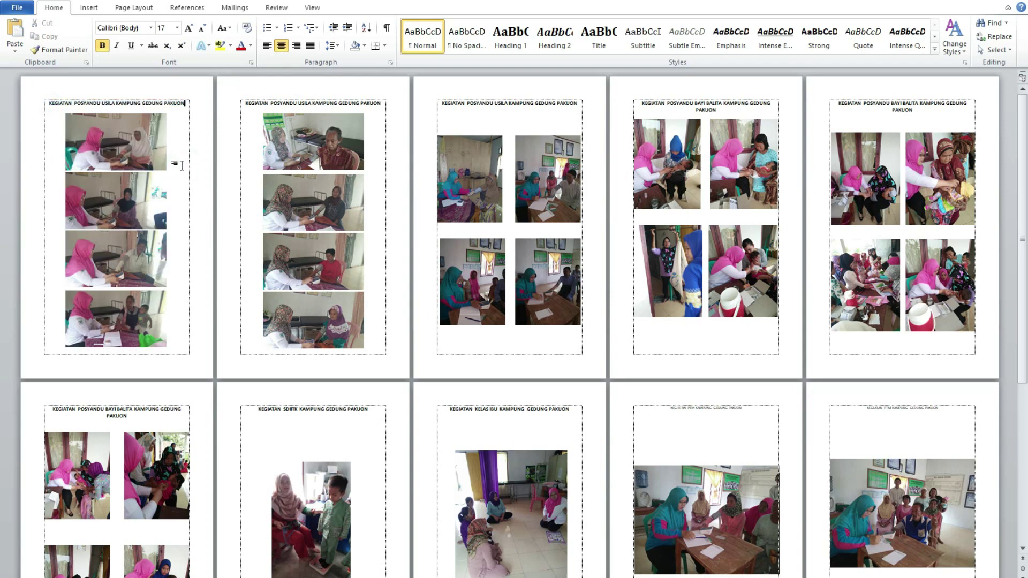
click(153, 188)
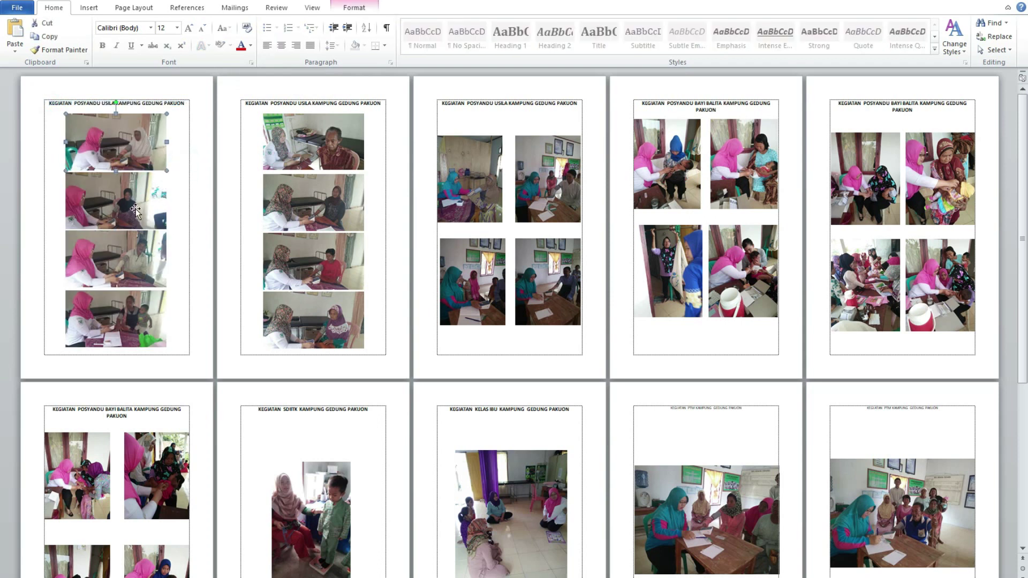
click(136, 276)
scroll(234, 306, down, 2)
scroll(224, 342, up, 2)
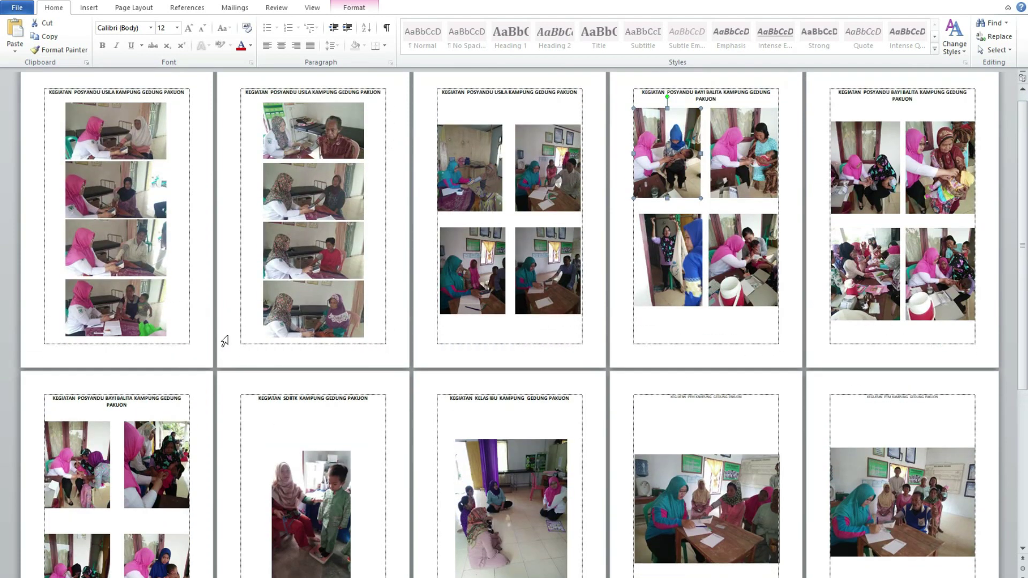
scroll(225, 343, down, 10)
scroll(279, 375, down, 2)
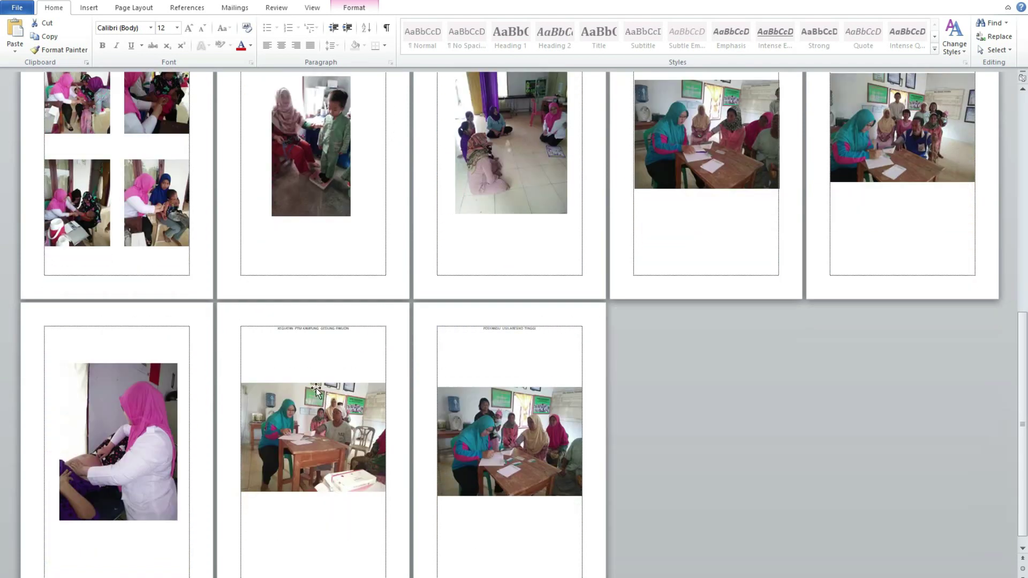
scroll(391, 202, up, 10)
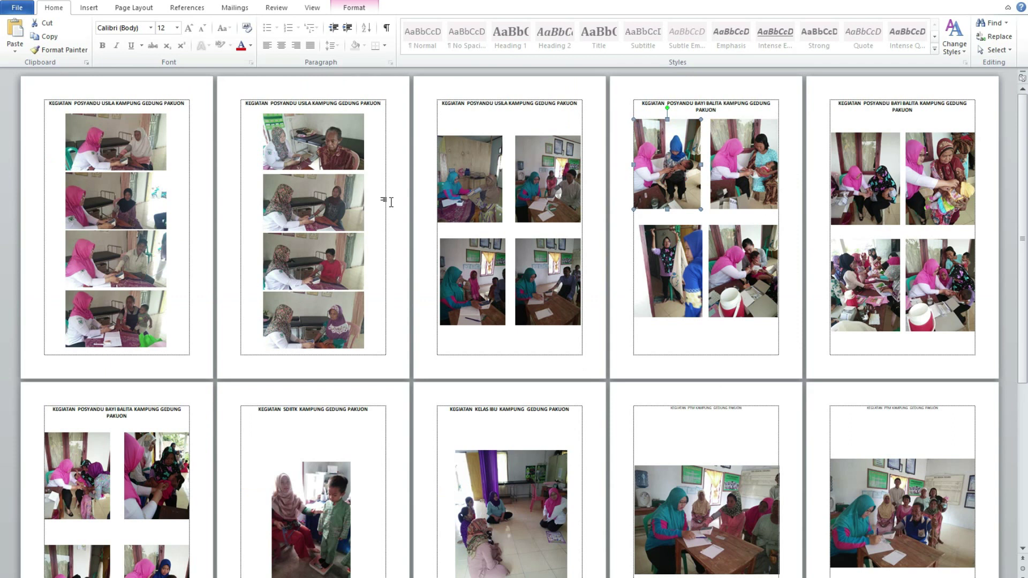
Step: Save the document in Web Page format as 'photo' in the Desktop folder
click(26, 10)
click(52, 46)
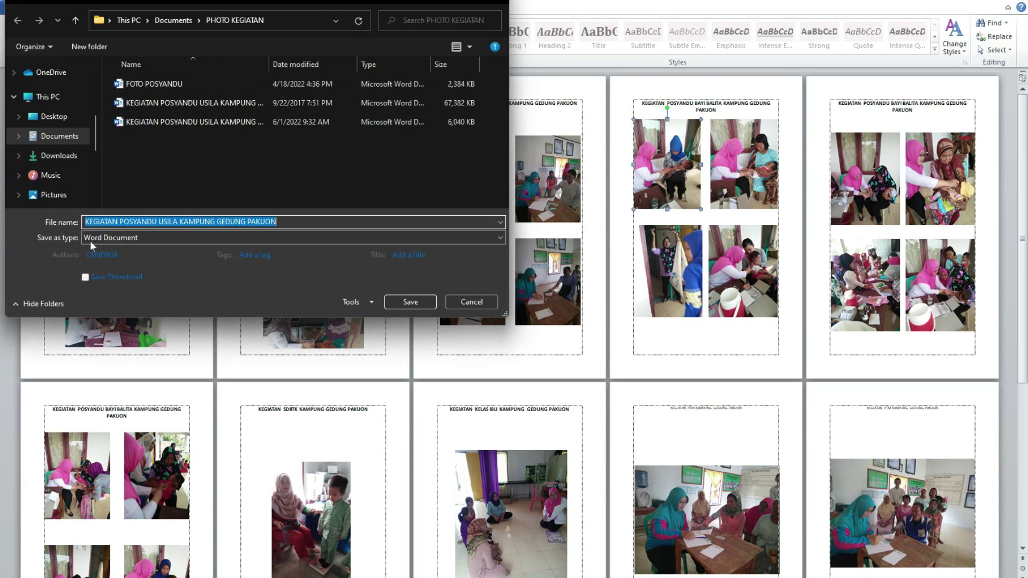
click(124, 239)
click(149, 333)
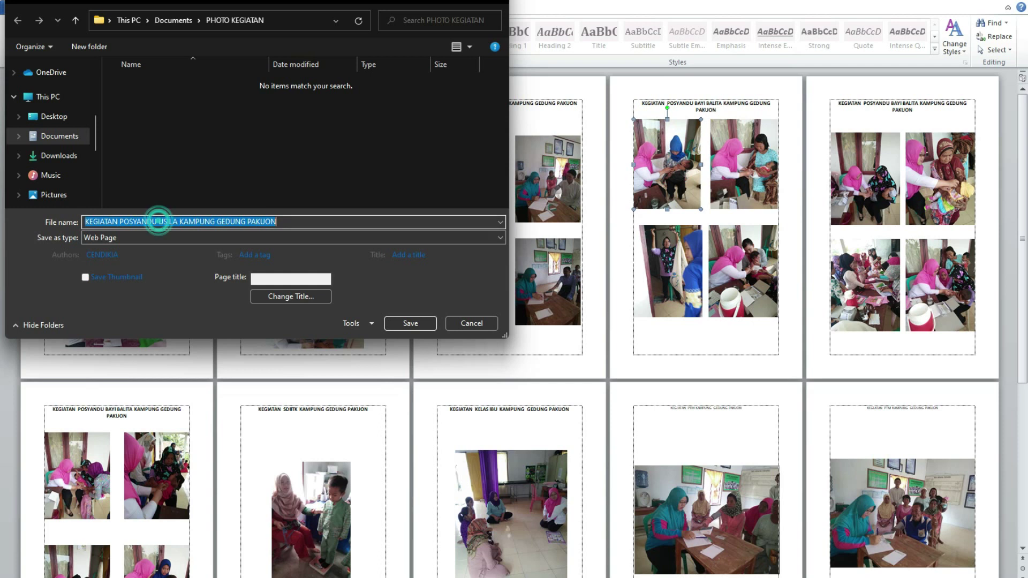
text(photo)
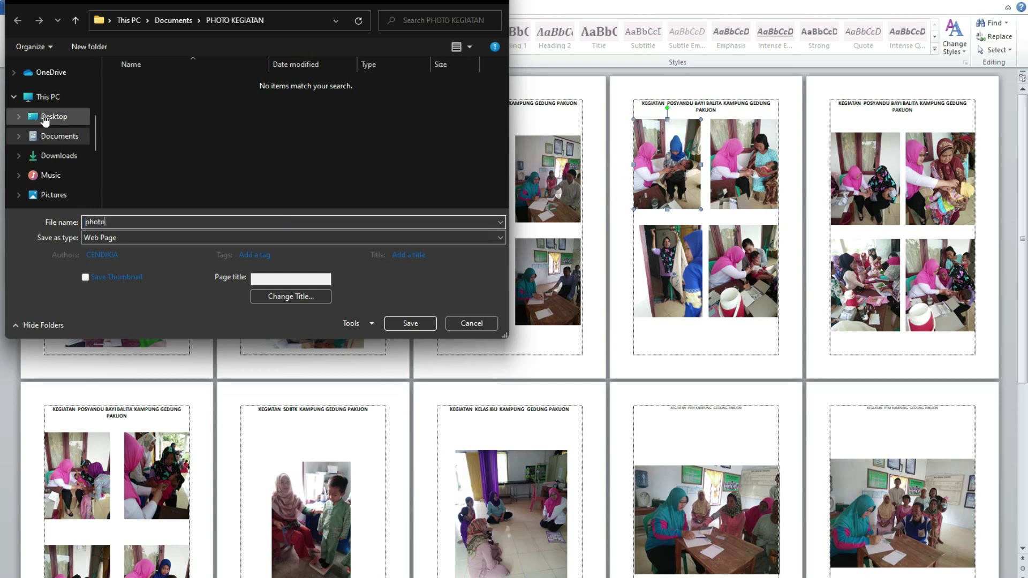
click(63, 117)
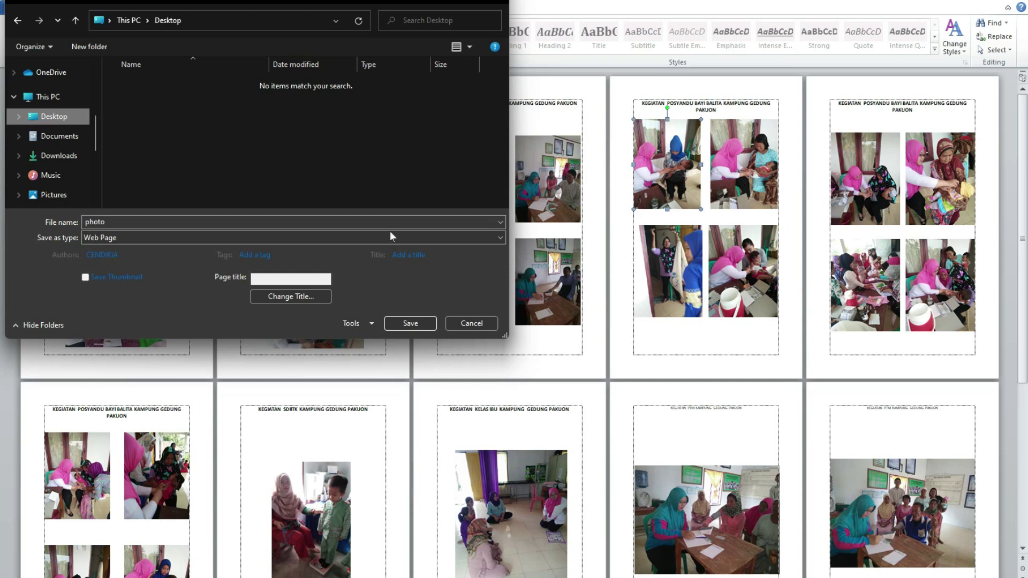
click(412, 324)
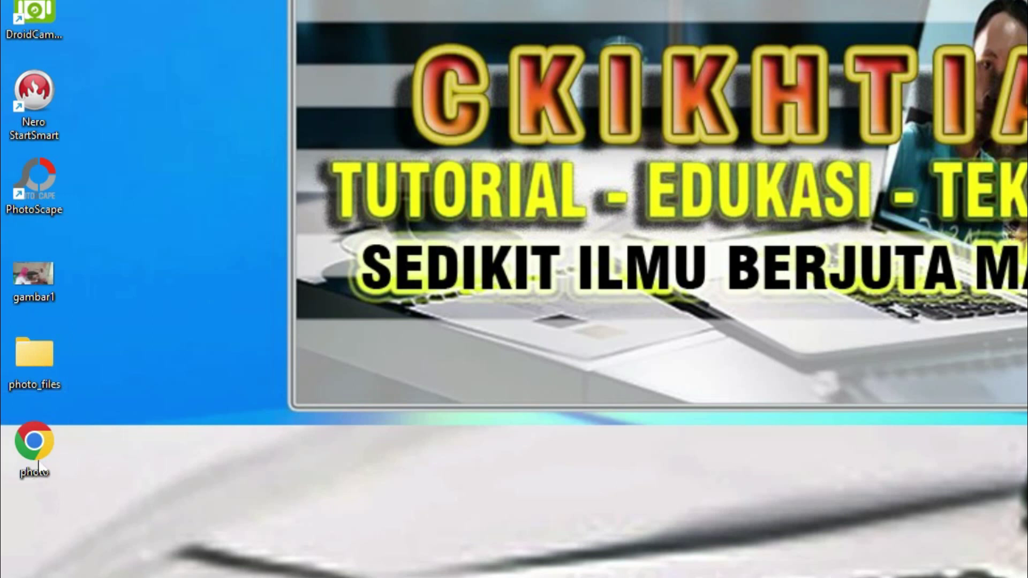
Step: Open the photo_files folder beside the saved 'photo' web page on the desktop
click(58, 458)
click(34, 371)
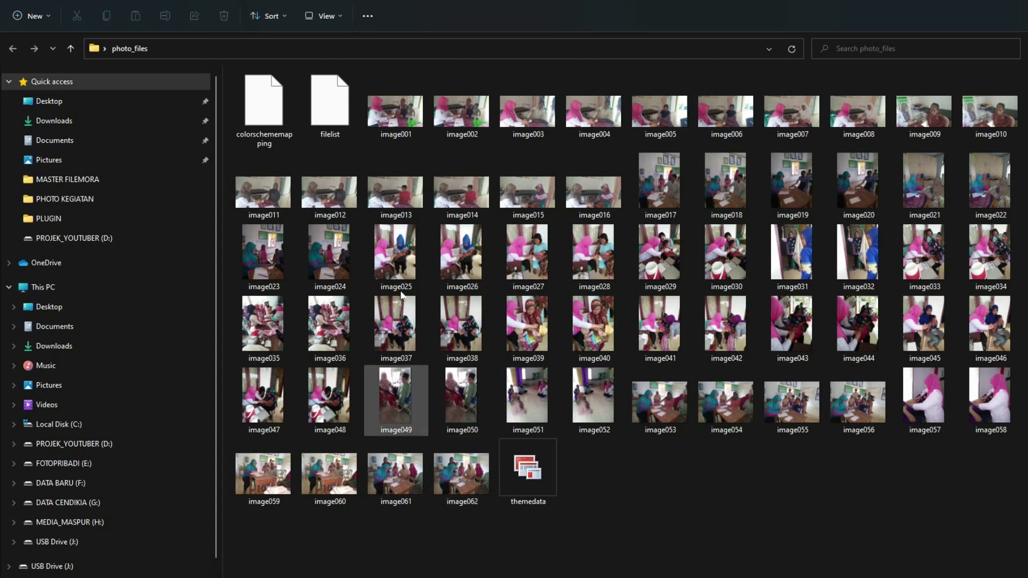
click(451, 477)
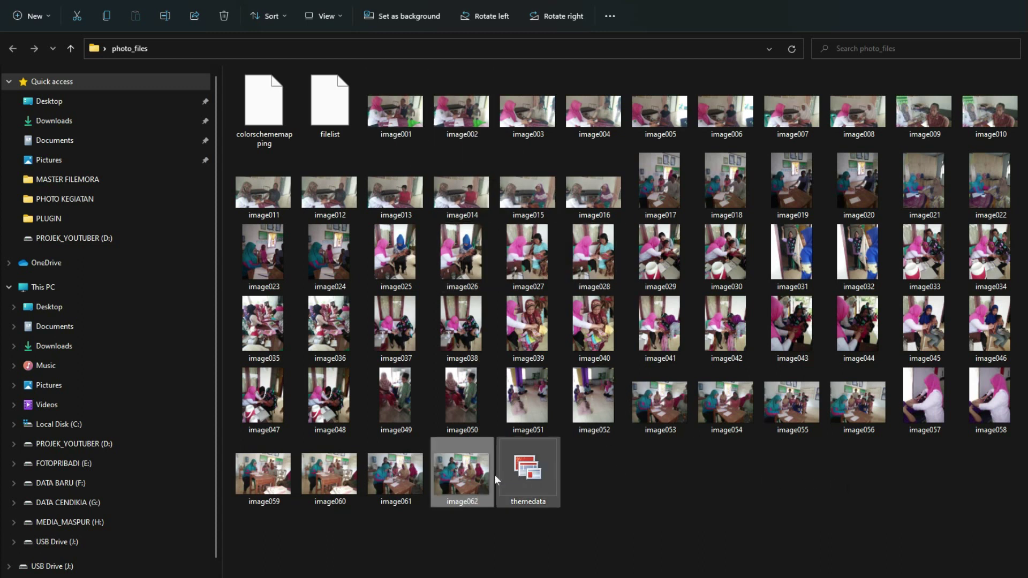
double_click(393, 119)
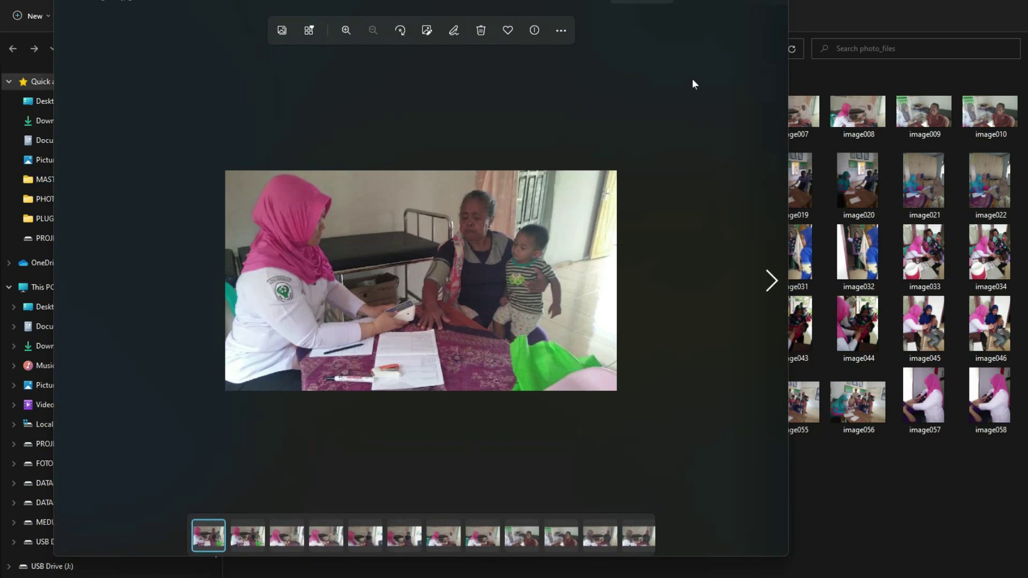
click(777, 4)
double_click(463, 113)
key(Escape)
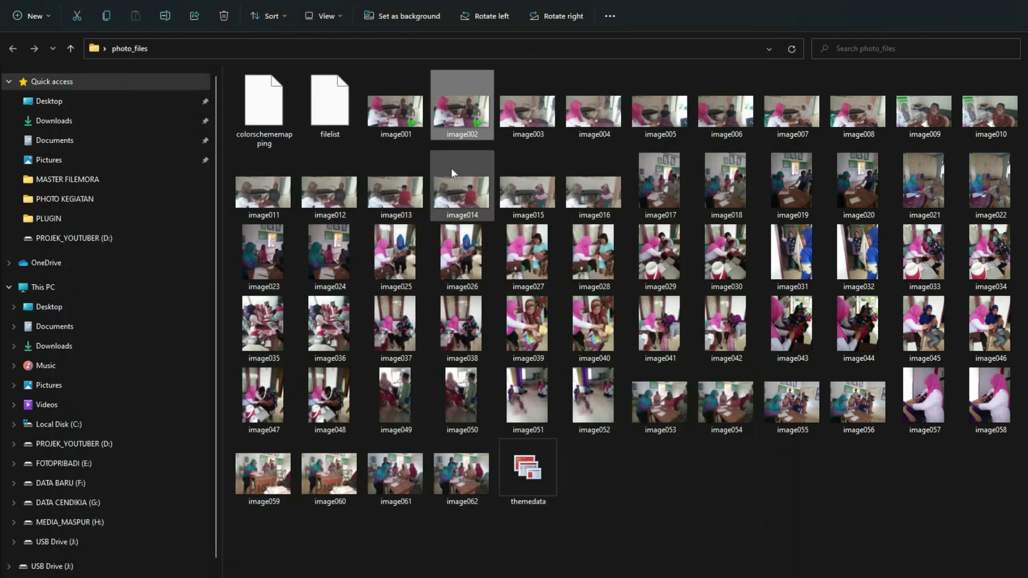
click(389, 117)
right_click(387, 115)
click(449, 316)
key(r)
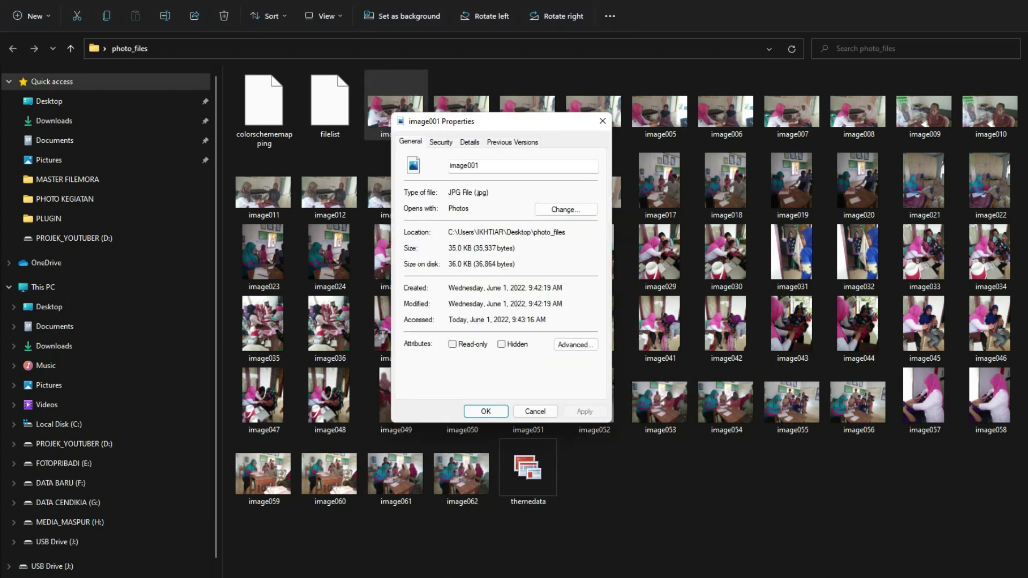
key(Escape)
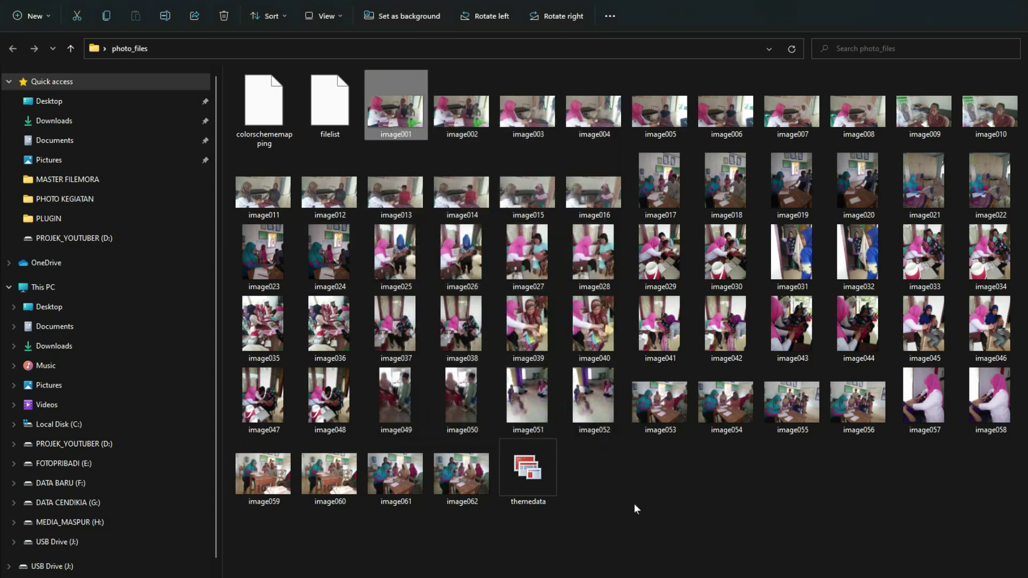
click(459, 100)
click(394, 270)
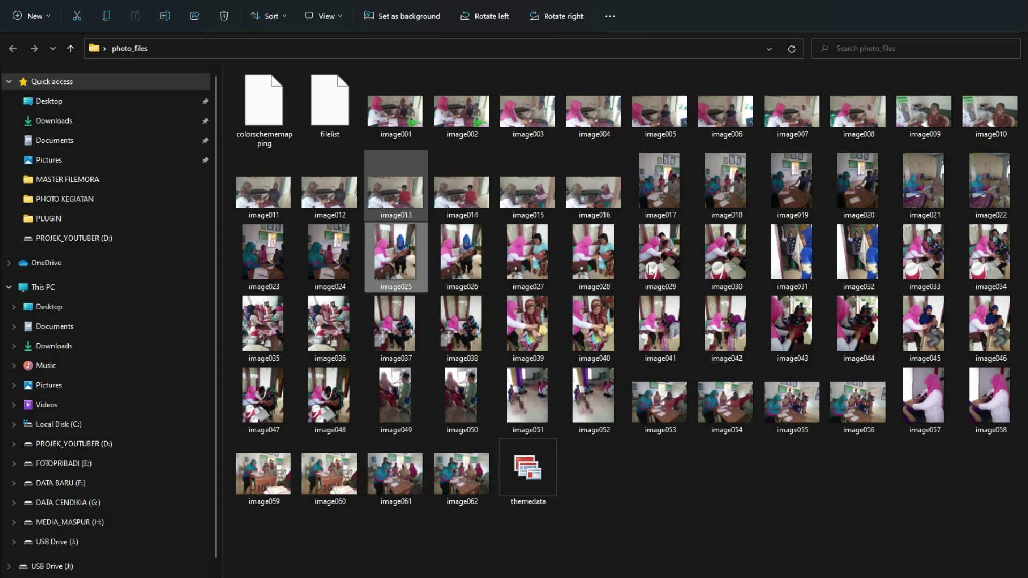
click(593, 255)
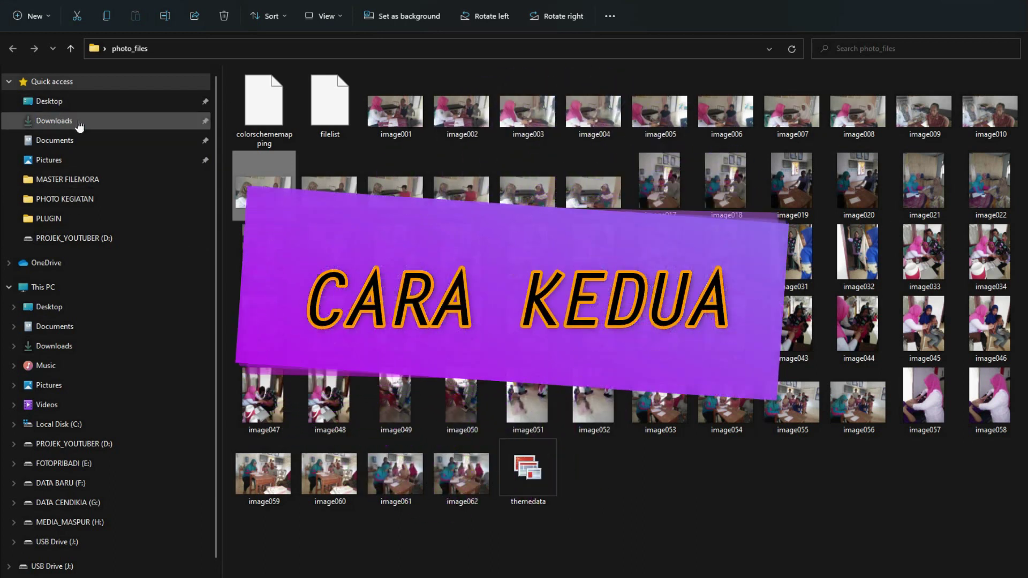
Step: Open the Posyandu Usila Word document from Documents and scroll down through its photo pages
click(72, 140)
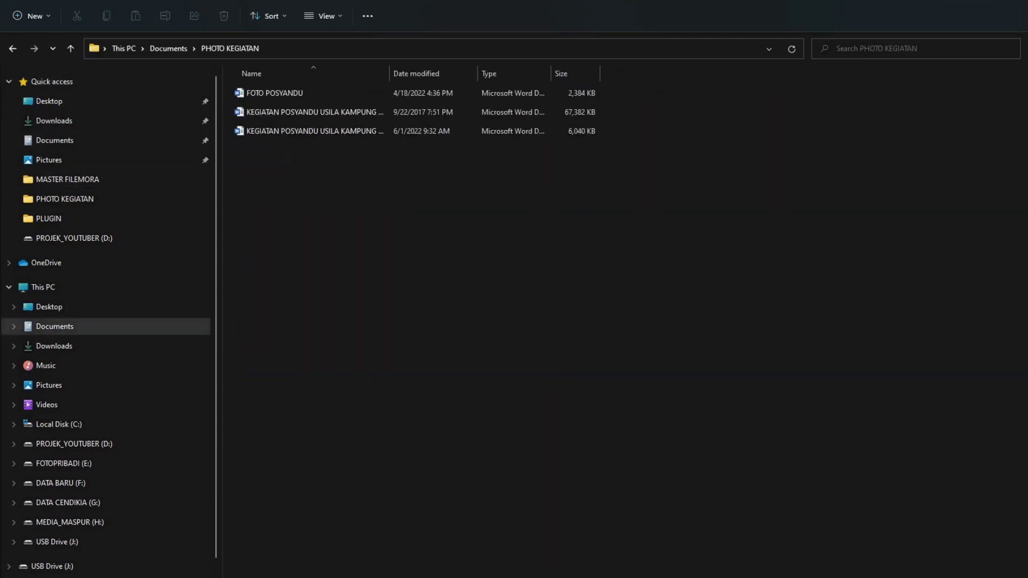
double_click(320, 133)
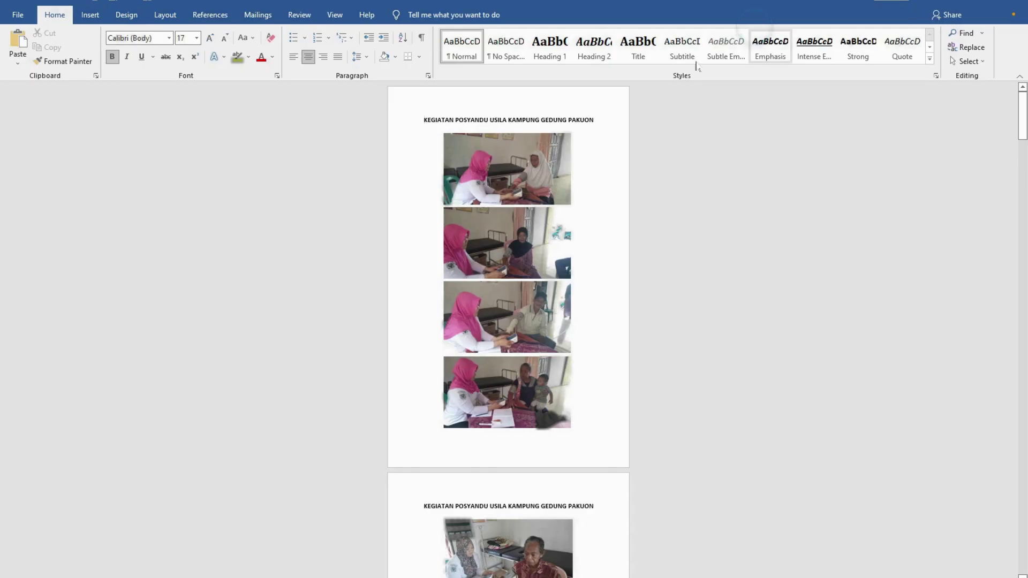
scroll(440, 348, down, 2)
scroll(474, 470, down, 5)
scroll(474, 470, down, 4)
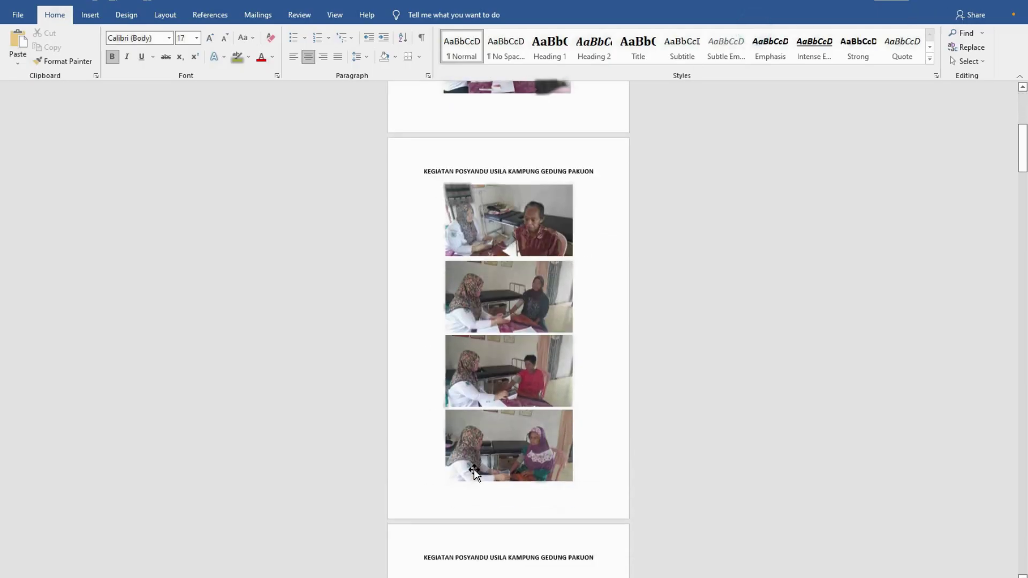
scroll(474, 469, down, 3)
scroll(509, 329, down, 1)
scroll(509, 329, down, 2)
scroll(509, 330, down, 2)
scroll(509, 329, down, 2)
scroll(509, 329, down, 5)
scroll(508, 329, down, 2)
scroll(509, 330, down, 2)
scroll(509, 330, down, 2)
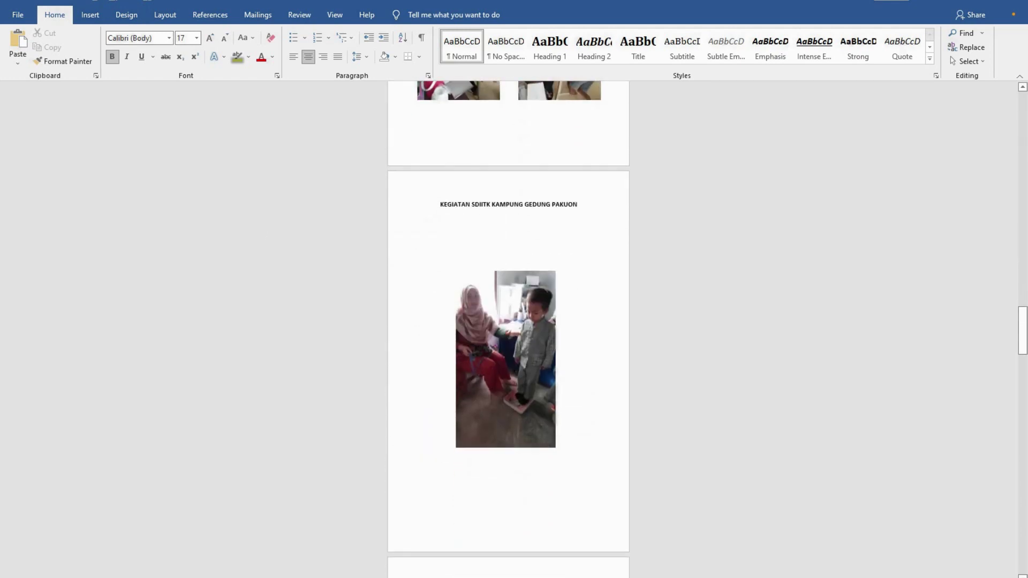
scroll(475, 313, down, 1)
scroll(475, 312, down, 3)
scroll(474, 312, down, 3)
scroll(475, 313, down, 4)
scroll(529, 469, down, 2)
scroll(529, 469, down, 4)
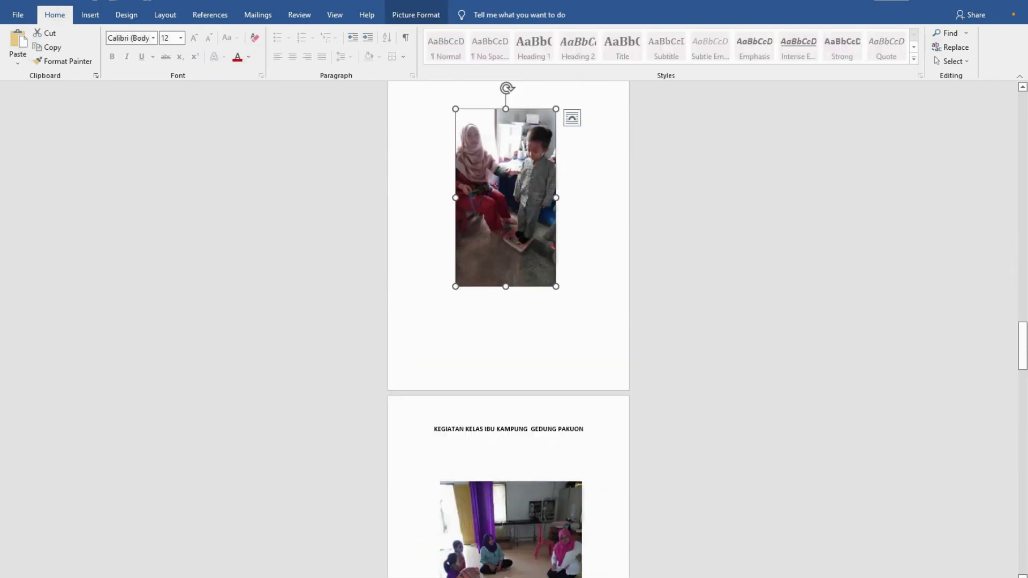
Step: Scroll back up, selecting photos in the four-photo and Bayi Balita grids
scroll(545, 177, up, 2)
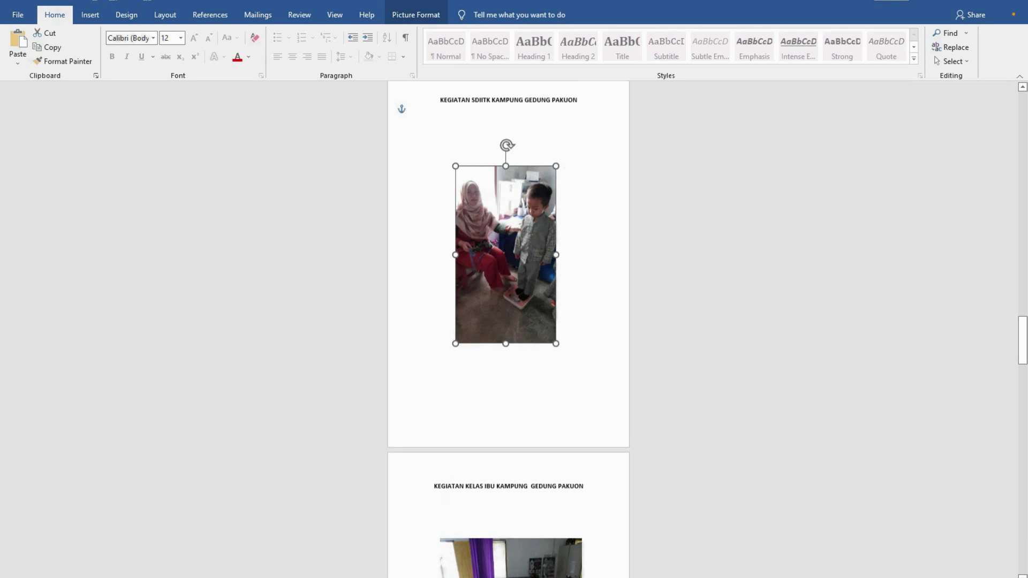
scroll(545, 177, up, 6)
click(545, 176)
click(463, 172)
scroll(560, 298, up, 3)
scroll(560, 299, up, 3)
scroll(560, 299, up, 3)
scroll(561, 299, up, 3)
scroll(561, 299, up, 2)
scroll(532, 161, up, 2)
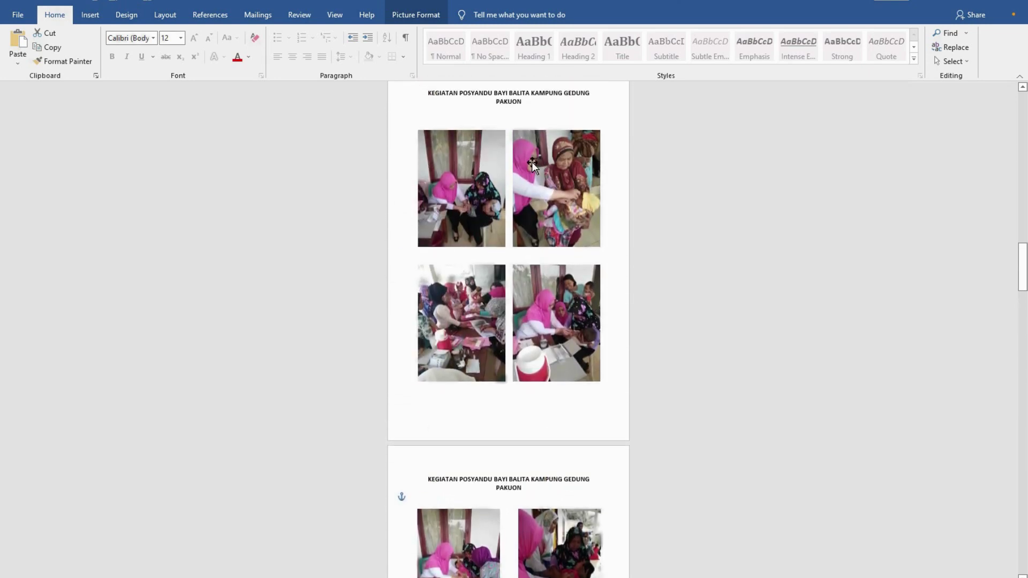
click(532, 161)
scroll(532, 162, up, 3)
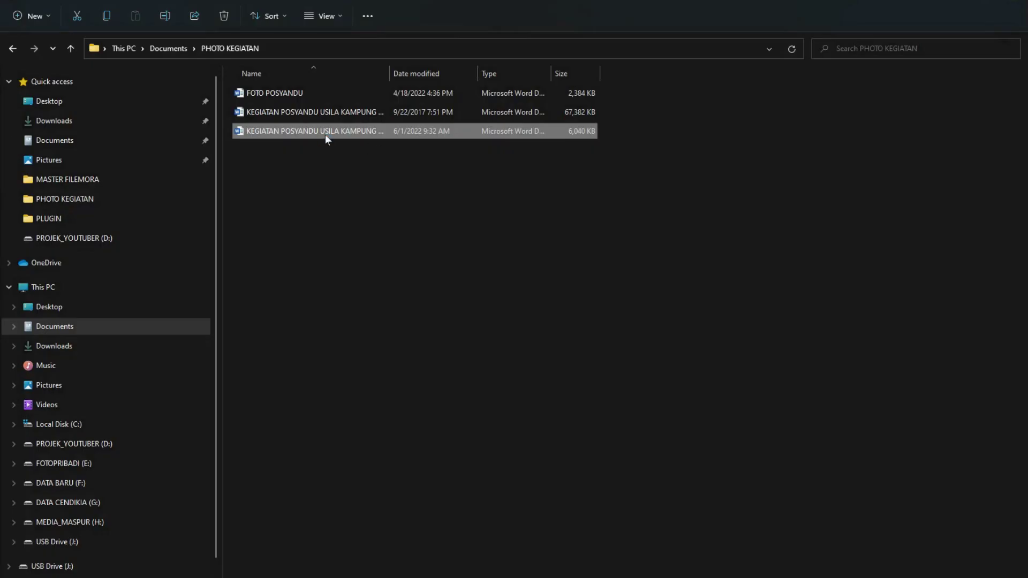
Step: Widen the Name column, then open Documents > PHOTO KEGIATAN to list its three Word files
drag(391, 70, 477, 69)
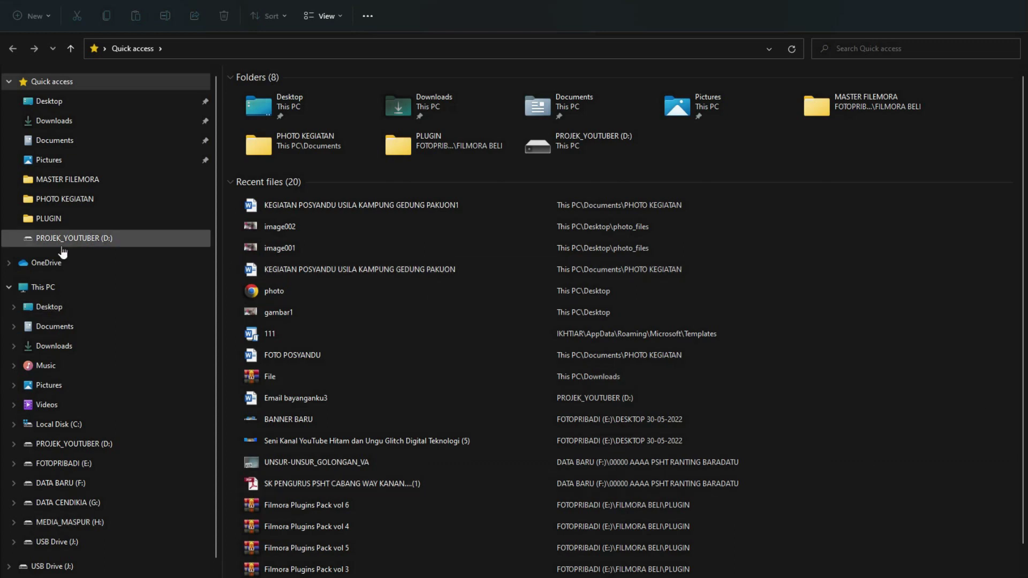
click(55, 327)
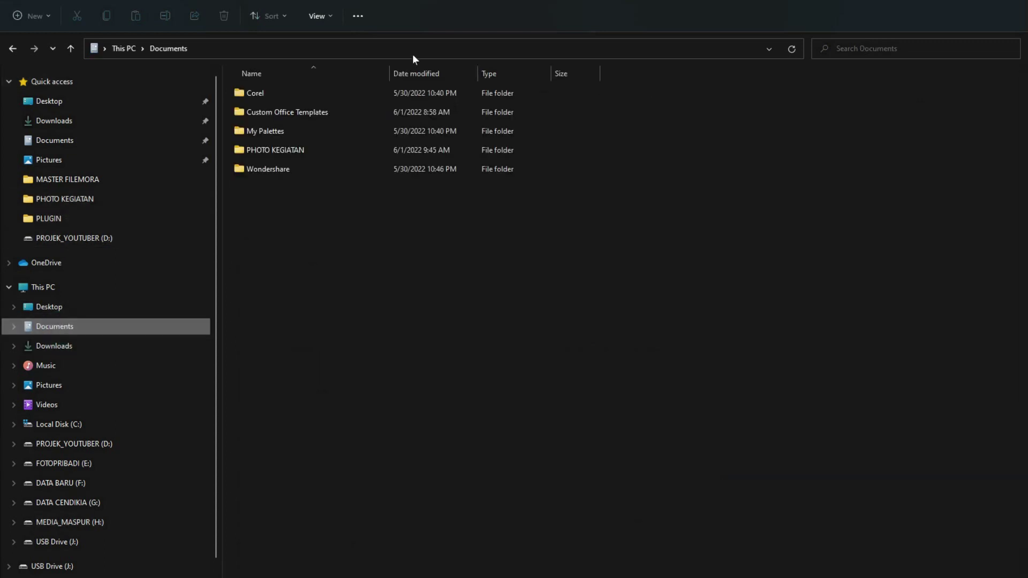
double_click(272, 153)
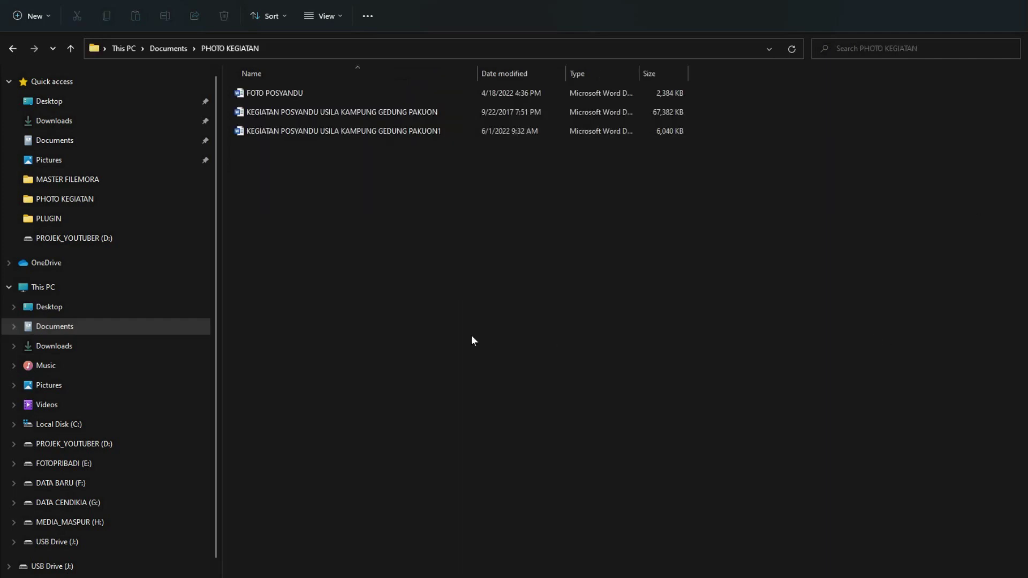
Step: Open Folder Options from the extra folder commands and display its View settings
click(369, 17)
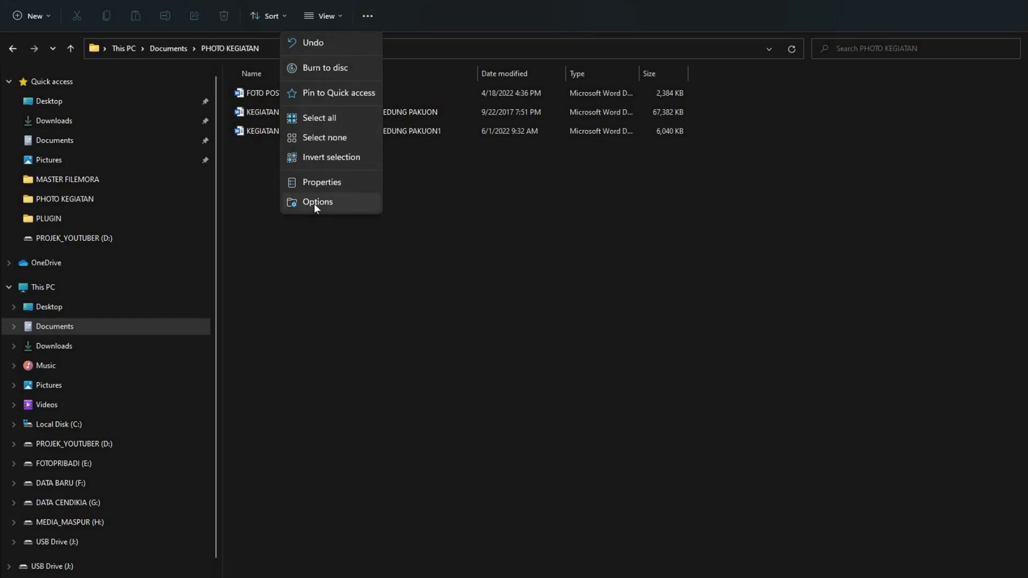
click(370, 18)
click(325, 217)
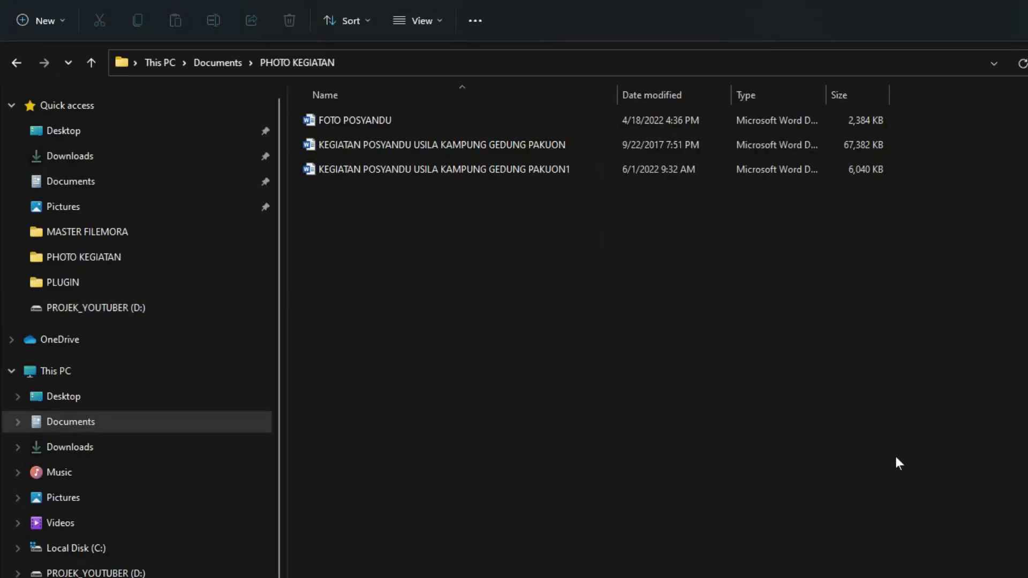
click(475, 20)
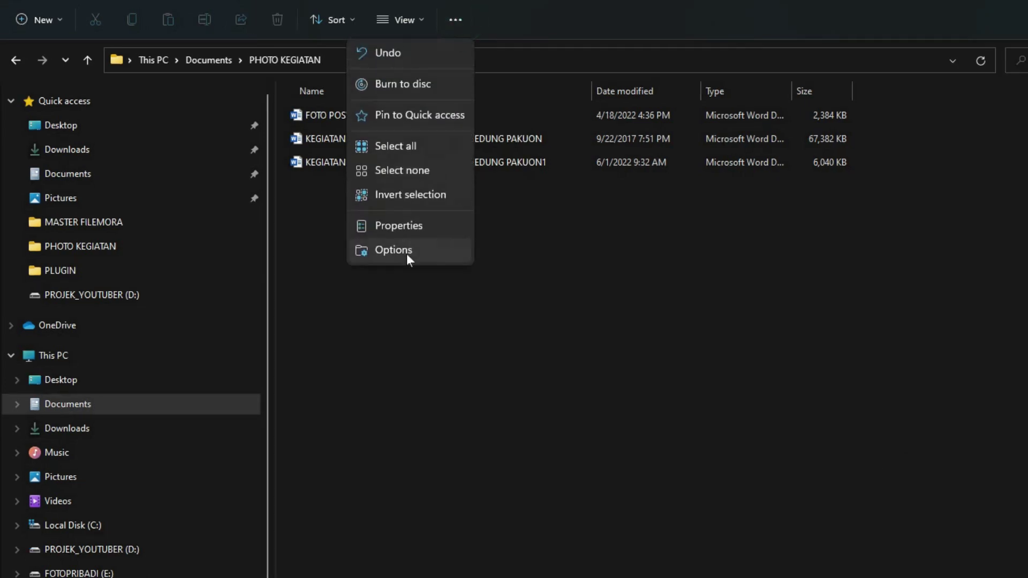
click(455, 17)
click(459, 17)
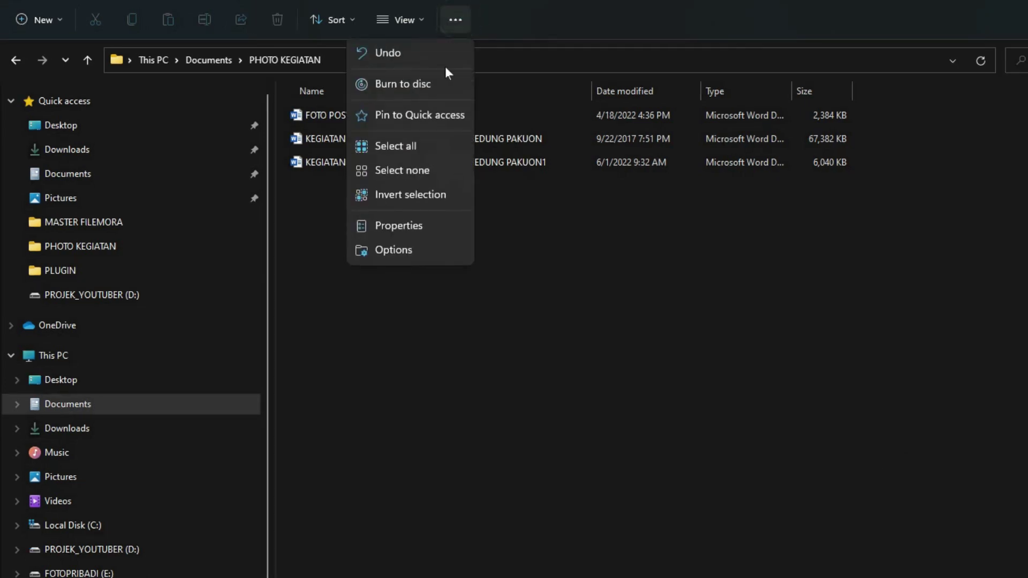
click(484, 299)
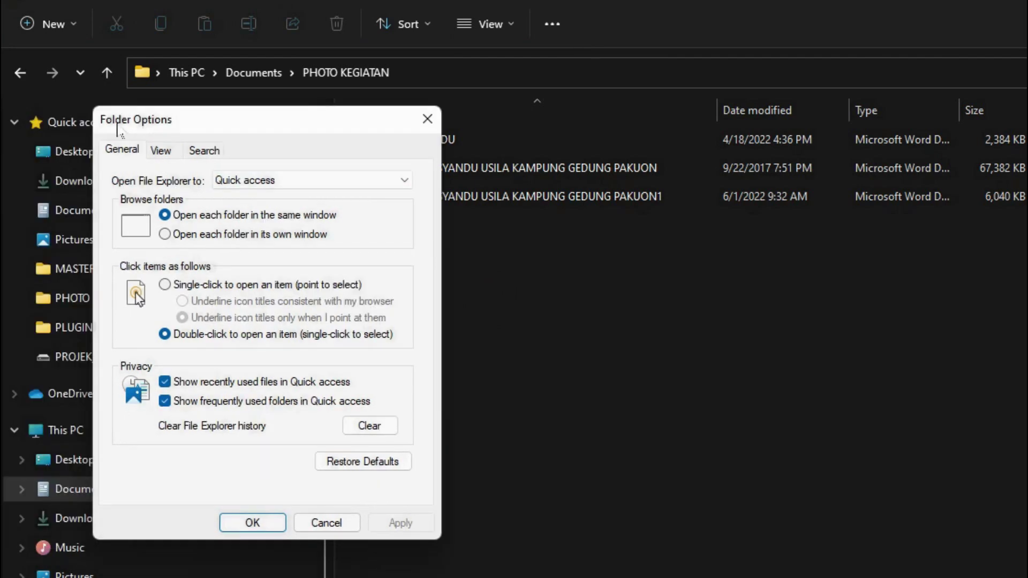
click(160, 152)
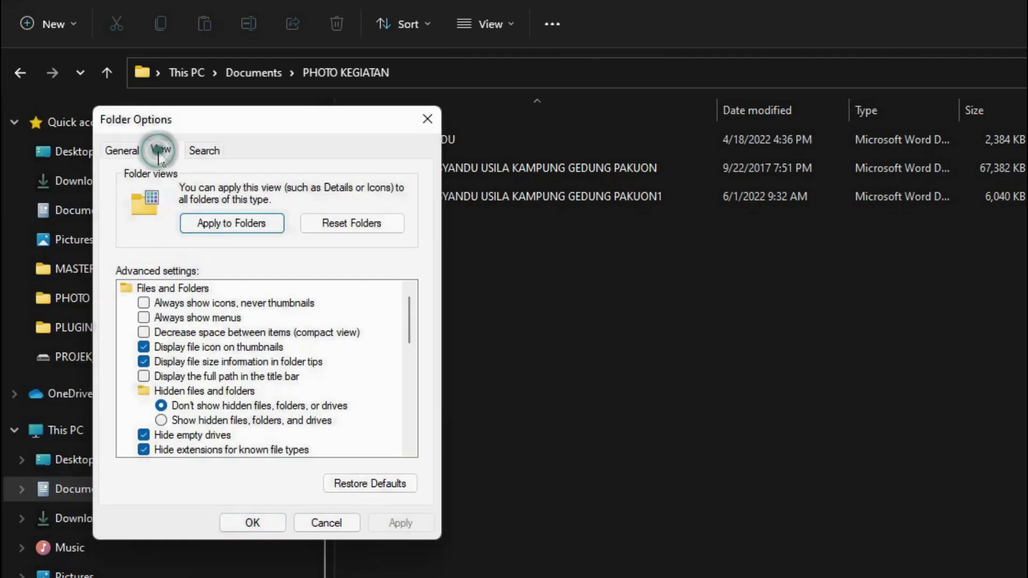
Step: Show hidden files, uncheck Hide empty drives and Hide extensions for known file types, then apply
click(182, 422)
scroll(182, 422, down, 1)
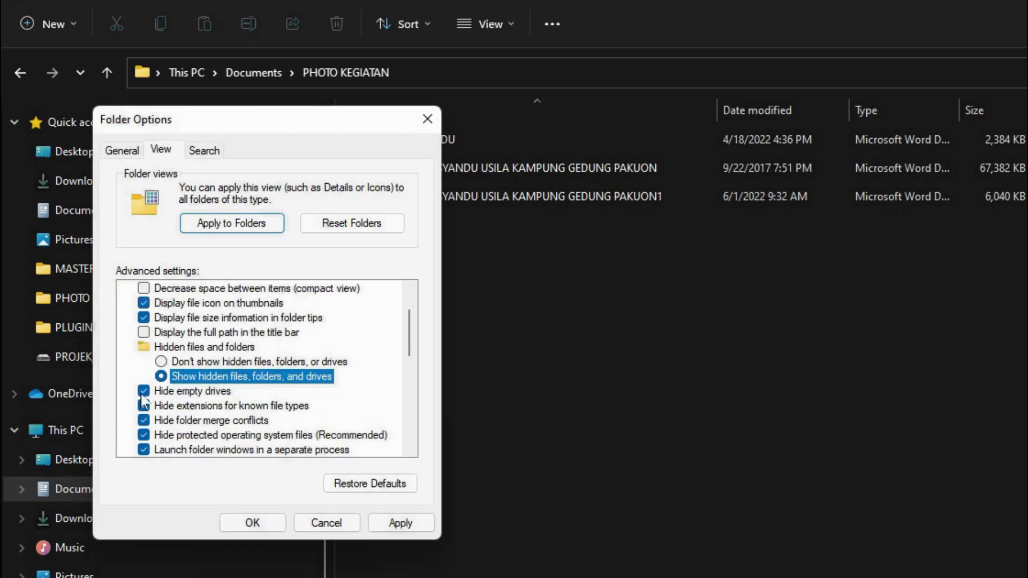
click(193, 393)
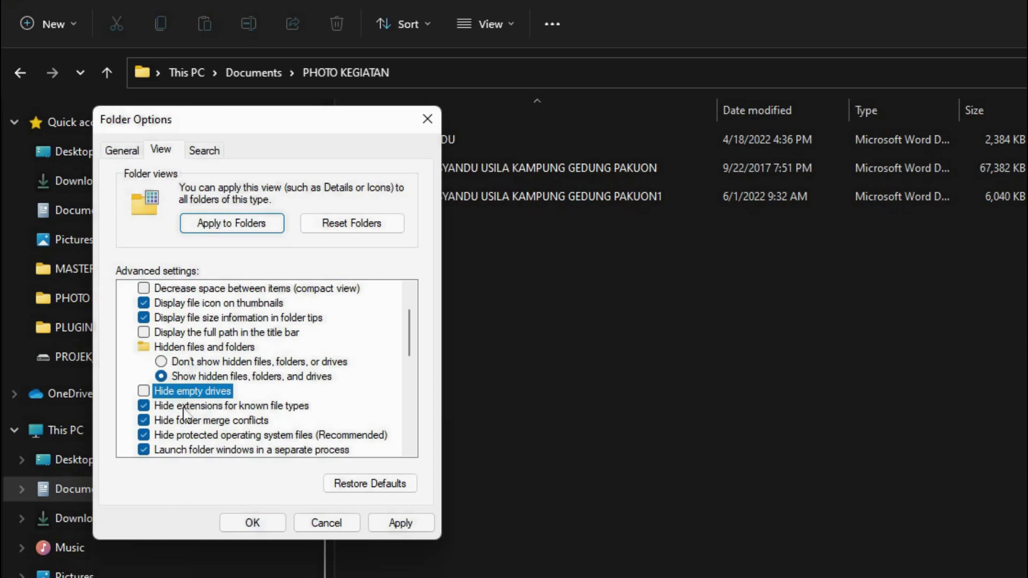
click(184, 407)
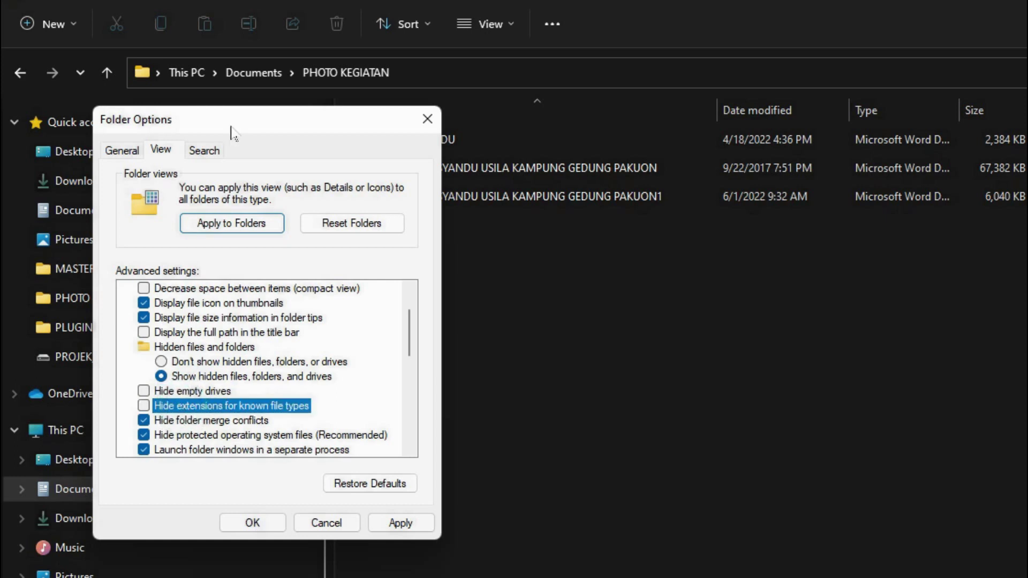
drag(231, 129, 288, 131)
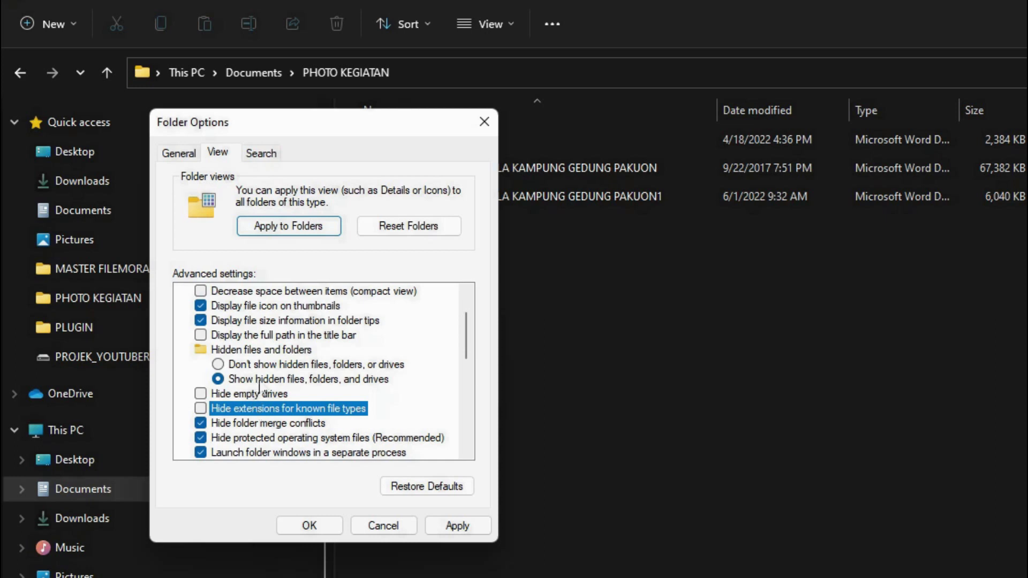
click(298, 379)
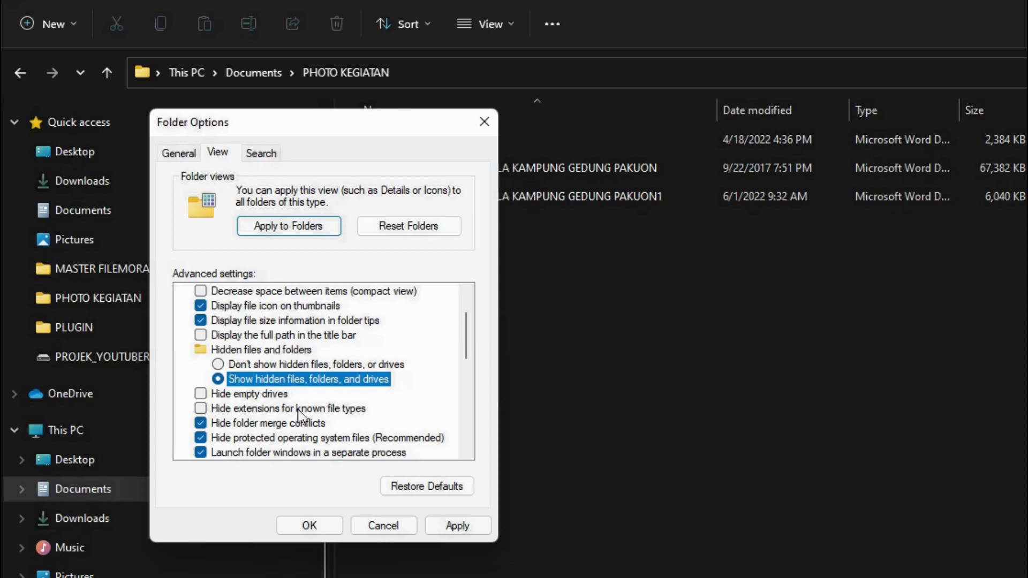
click(201, 410)
click(201, 410)
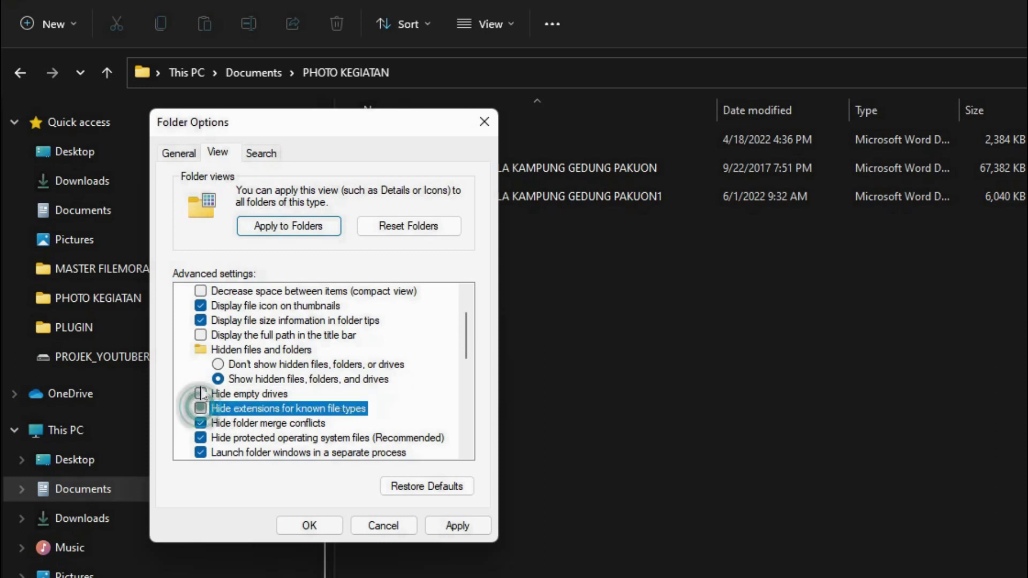
click(449, 528)
click(331, 526)
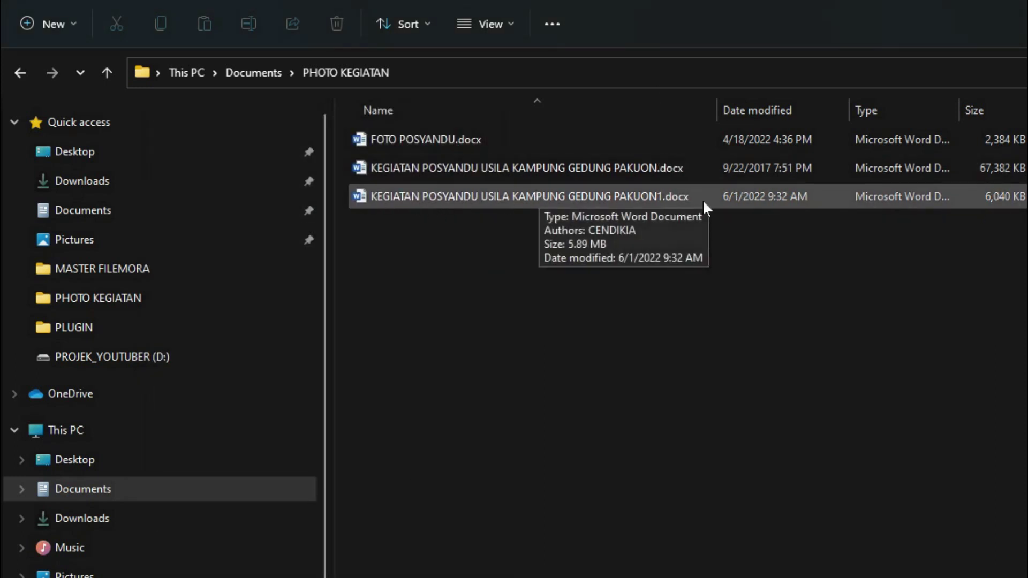
Step: Rename KEGIATAN POSYANDU USILA KAMPUNG GEDUNG PAKUON1.docx to end in .zip, confirming the warning
click(673, 196)
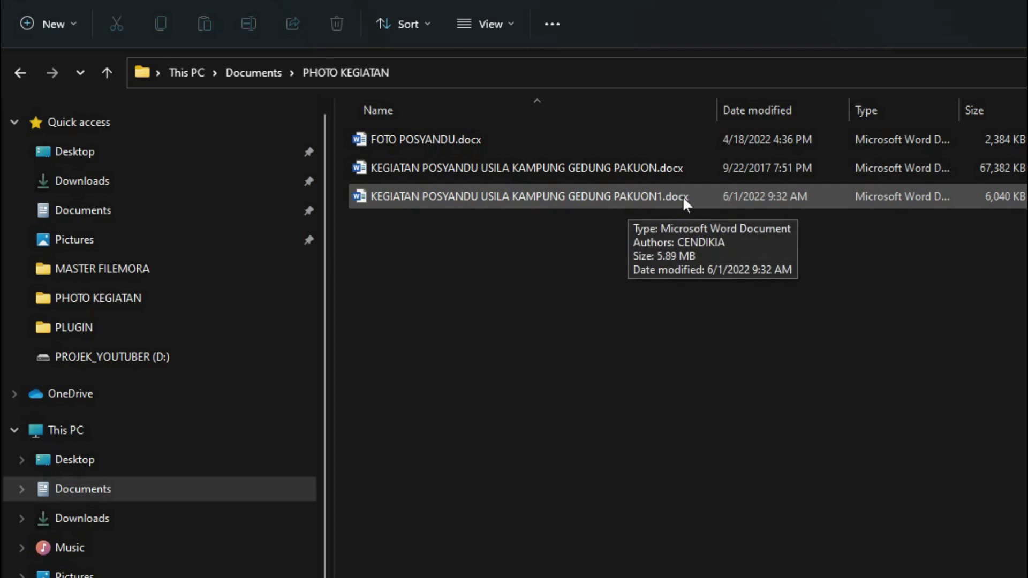
click(515, 197)
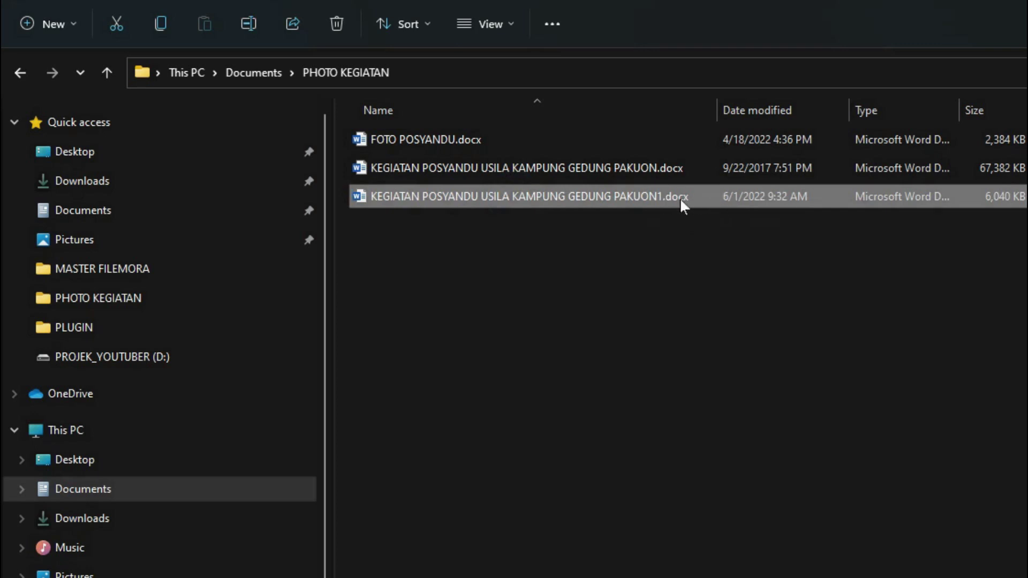
click(685, 490)
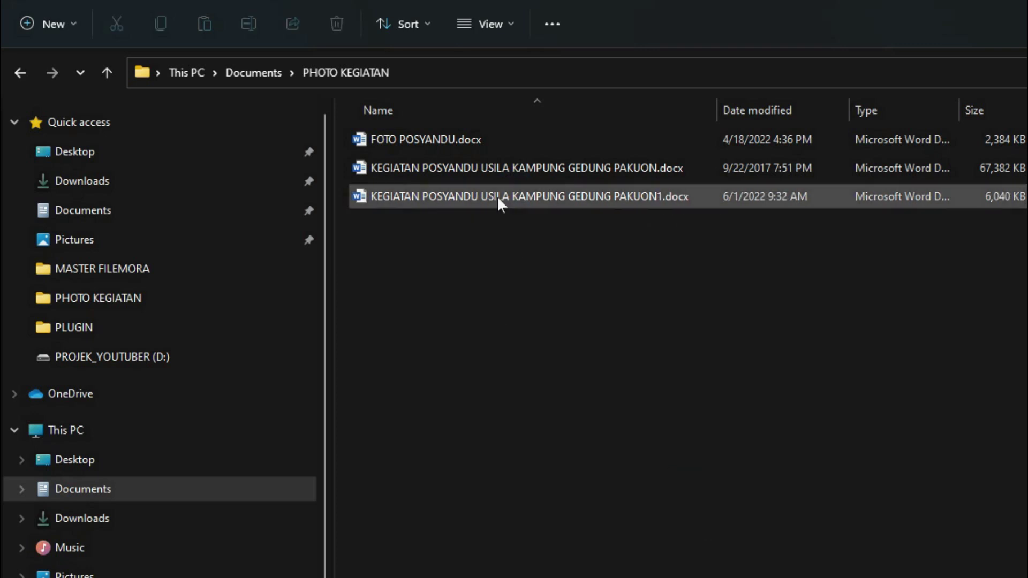
double_click(567, 195)
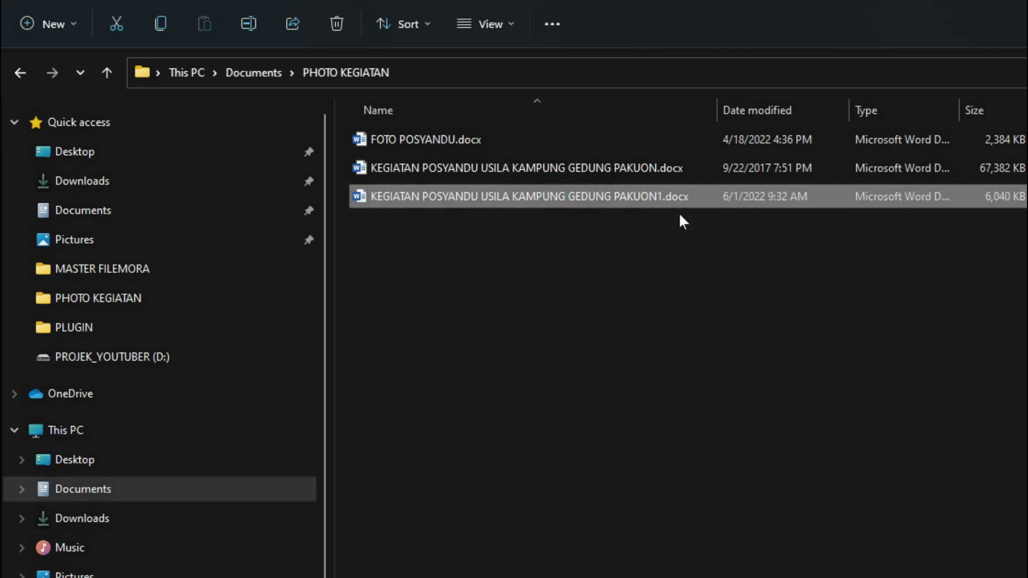
key(F2)
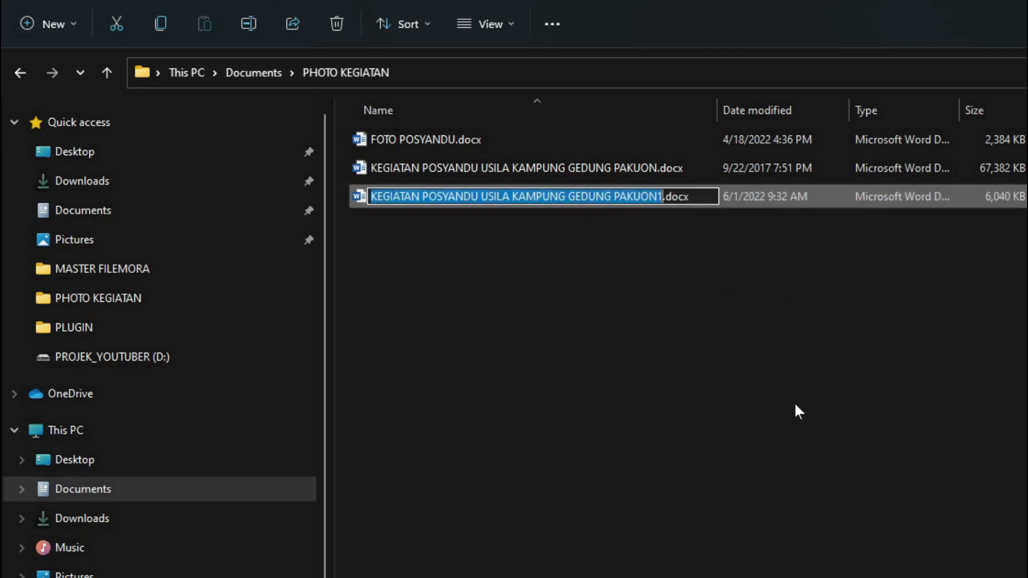
drag(691, 197, 680, 196)
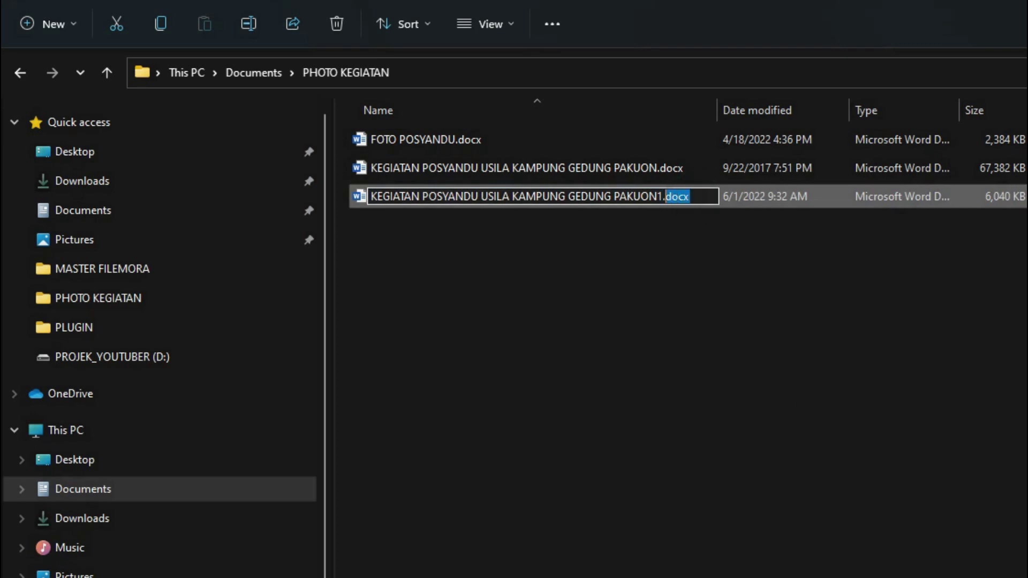
text(zip)
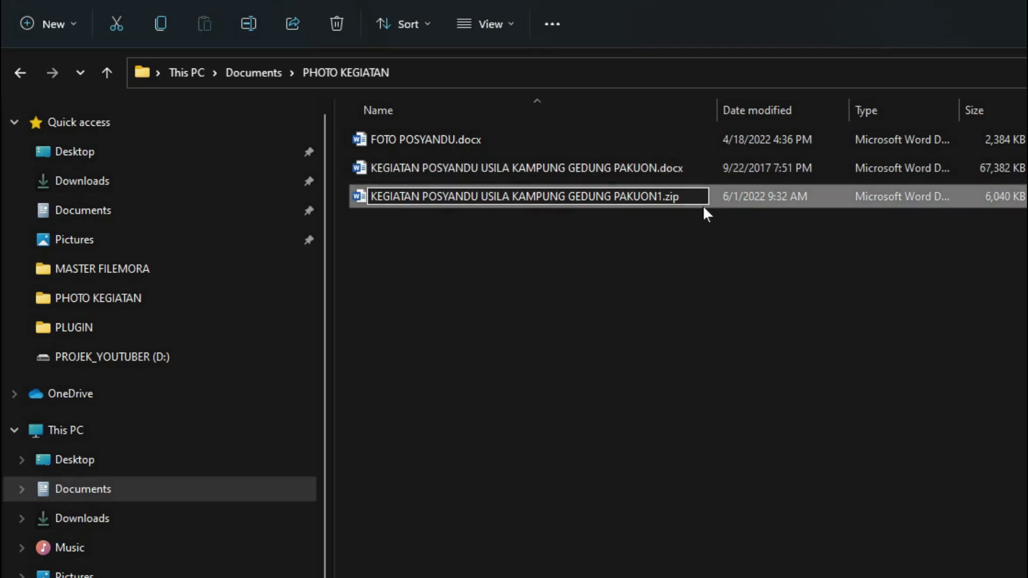
key(Return)
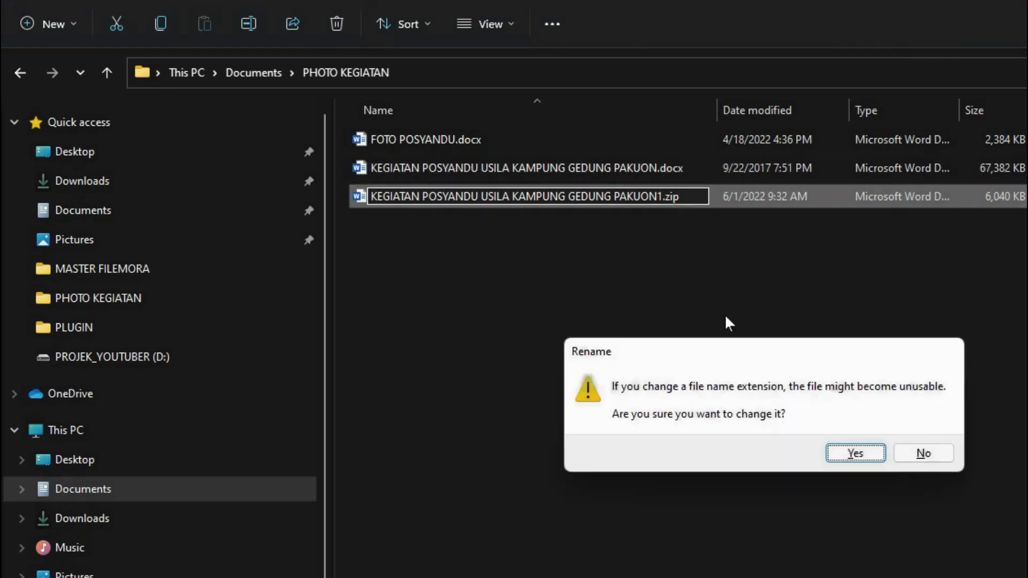
click(855, 453)
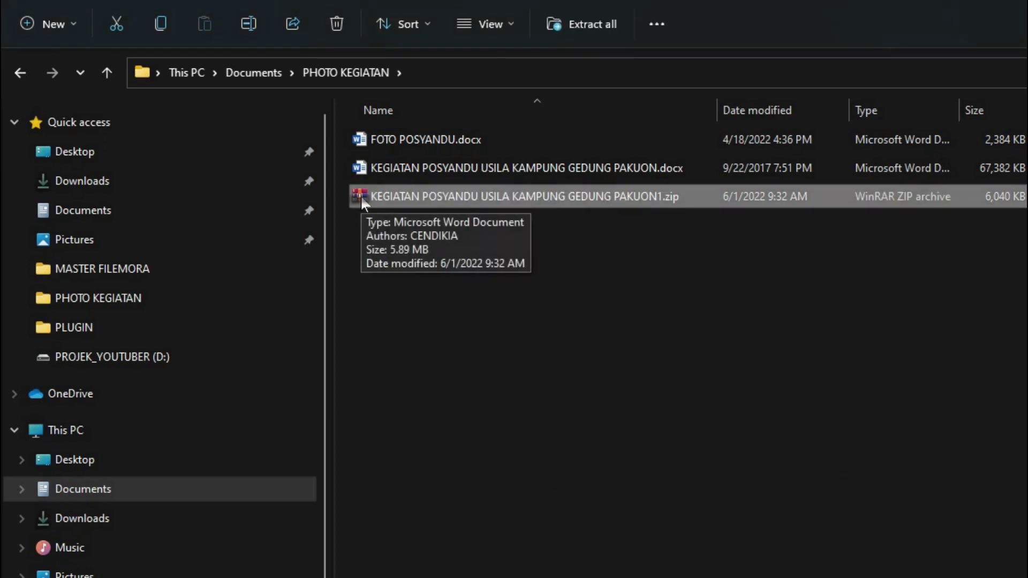
click(390, 198)
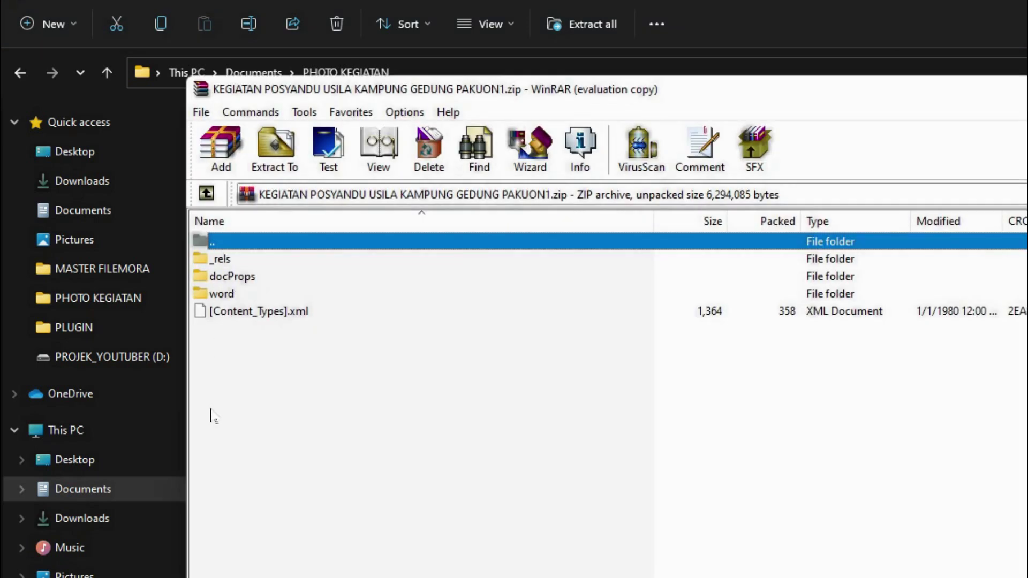
drag(407, 91, 601, 246)
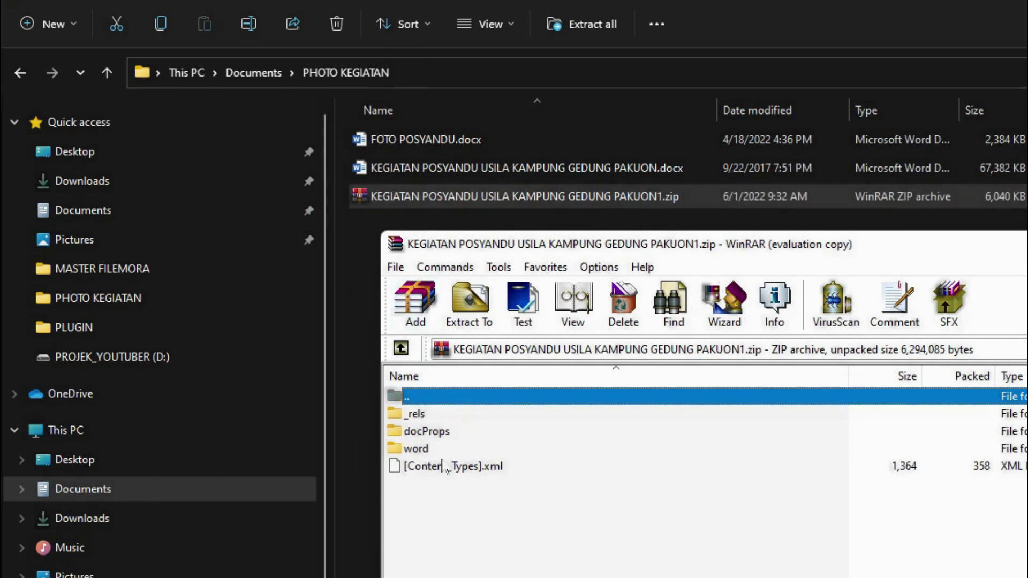
click(415, 413)
click(416, 449)
click(422, 466)
click(417, 448)
click(415, 413)
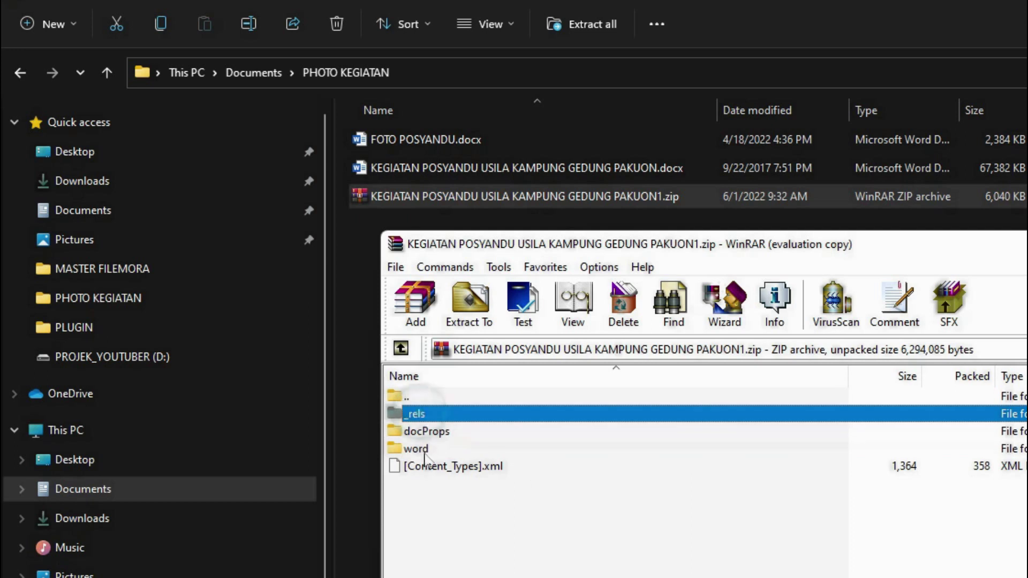
click(427, 431)
drag(959, 249, 748, 258)
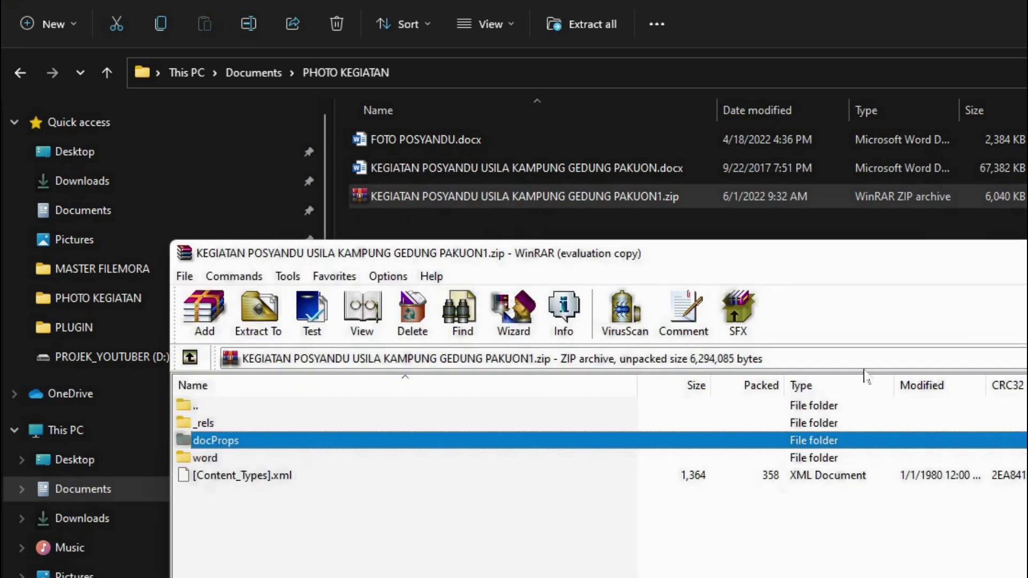
click(385, 196)
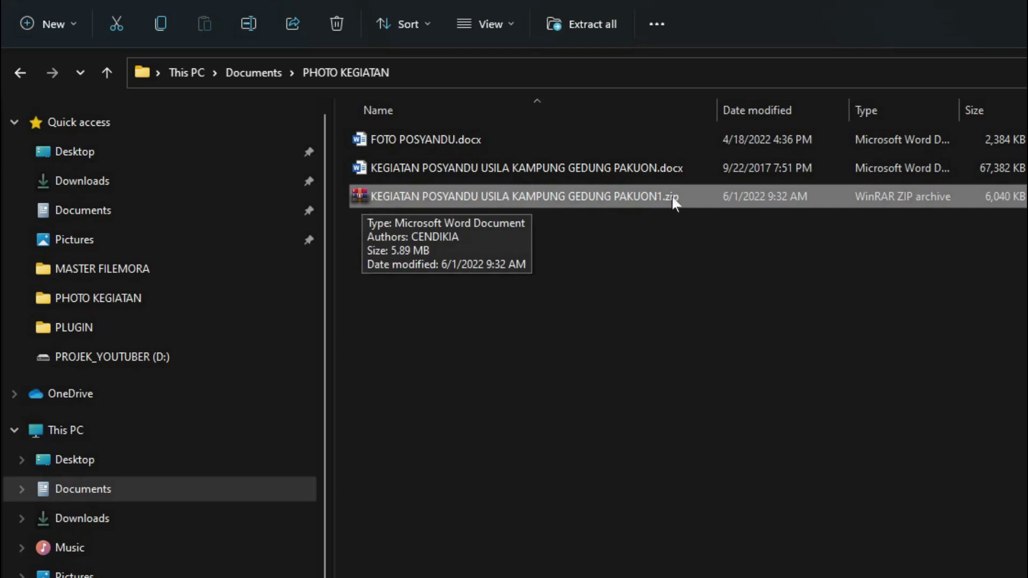
Step: Extract the renamed zip archive into PHOTO KEGIATAN using WinRAR's extract option
right_click(377, 196)
click(500, 442)
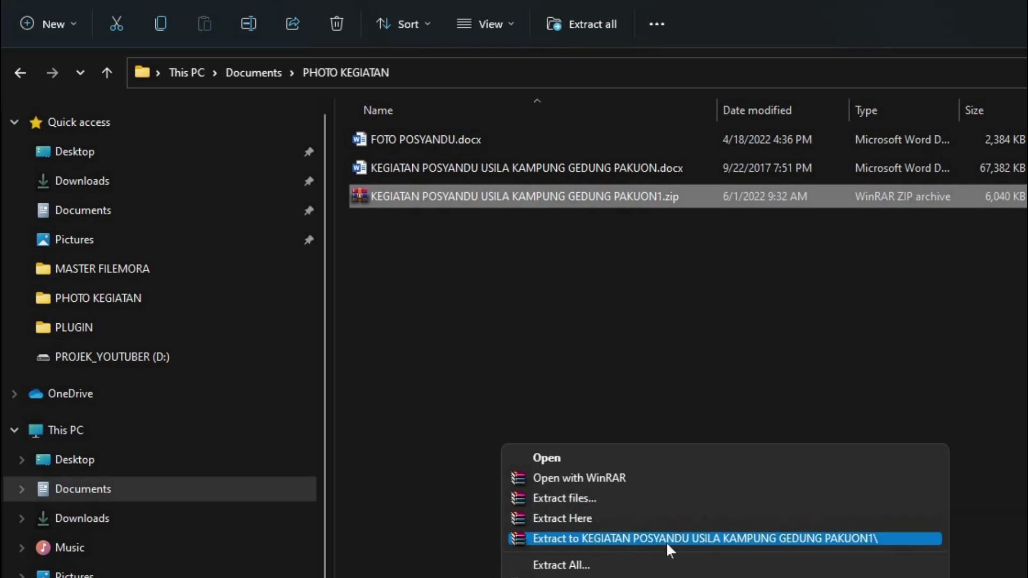
click(545, 518)
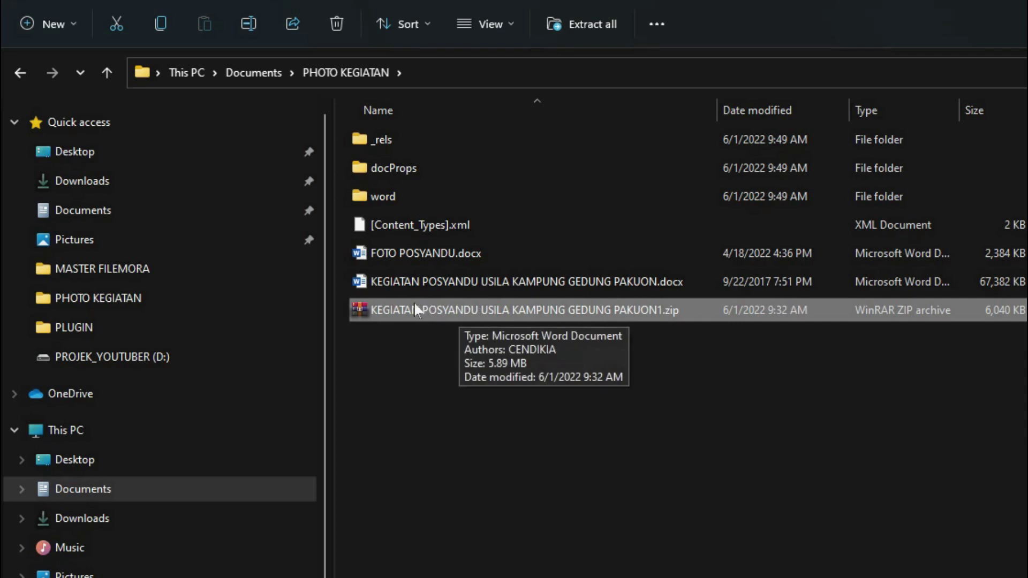
Step: Open word > media to show image1.jpeg onward, select all photos, then clear the selection
double_click(388, 196)
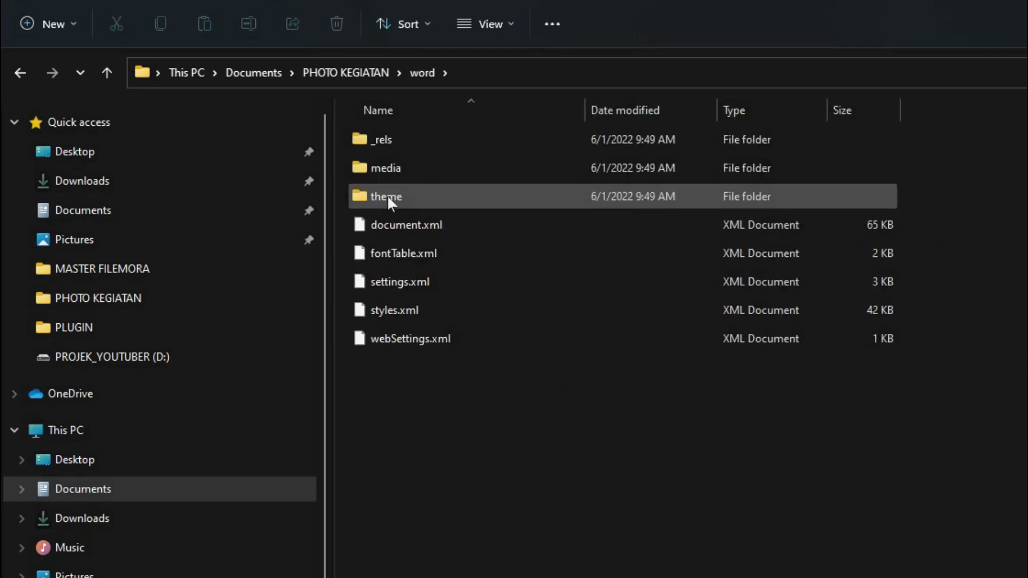
double_click(379, 172)
click(378, 176)
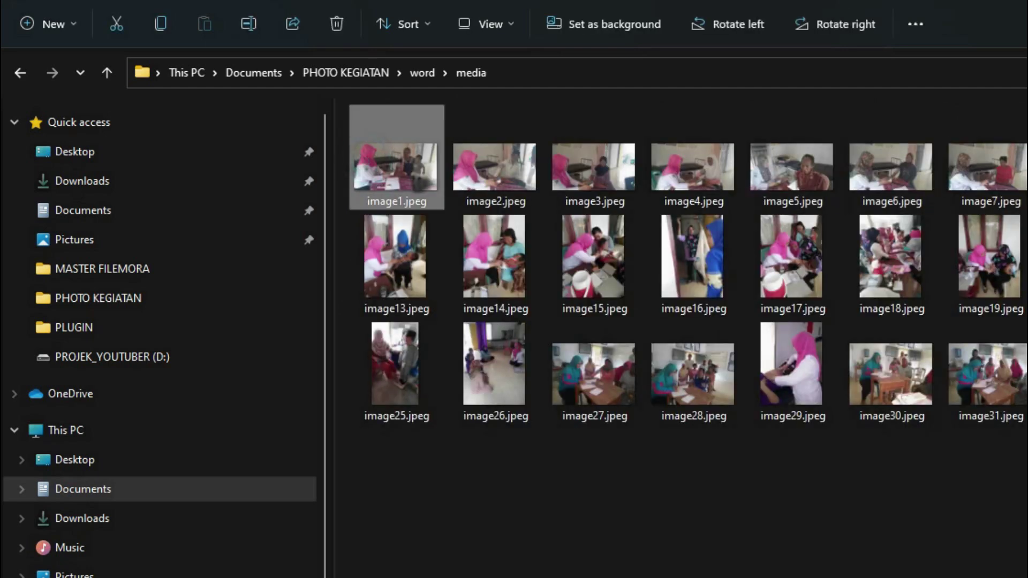
key(ctrl+a)
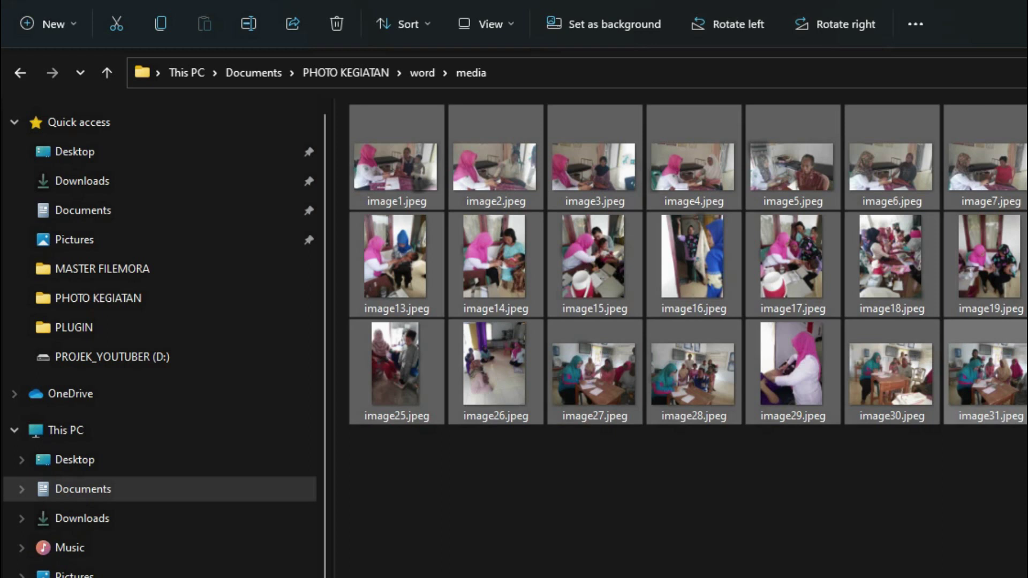
click(643, 508)
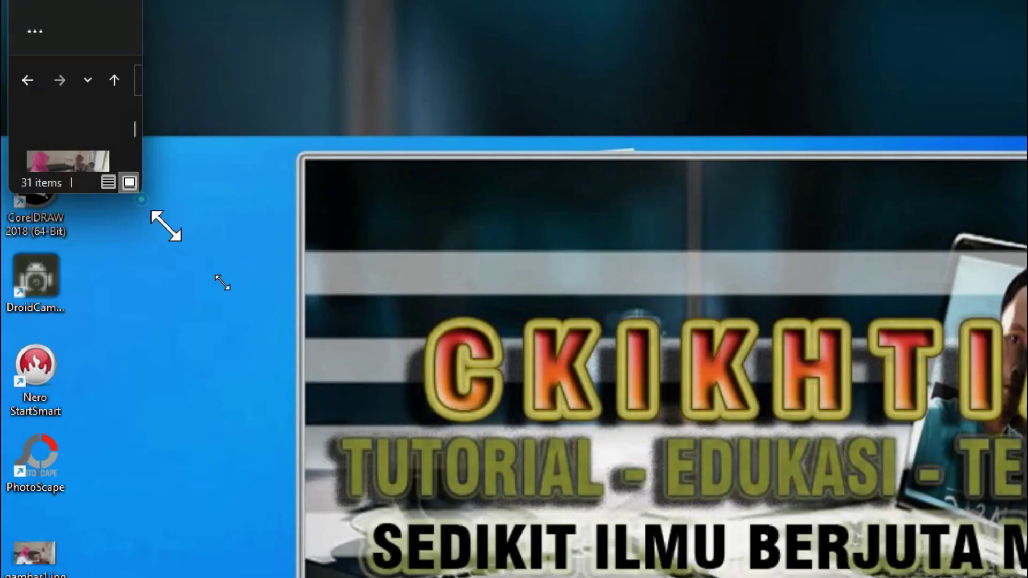
Step: Widen the media folder window, narrow its navigation pane, and dock the photo_files window beside it
drag(165, 222, 730, 576)
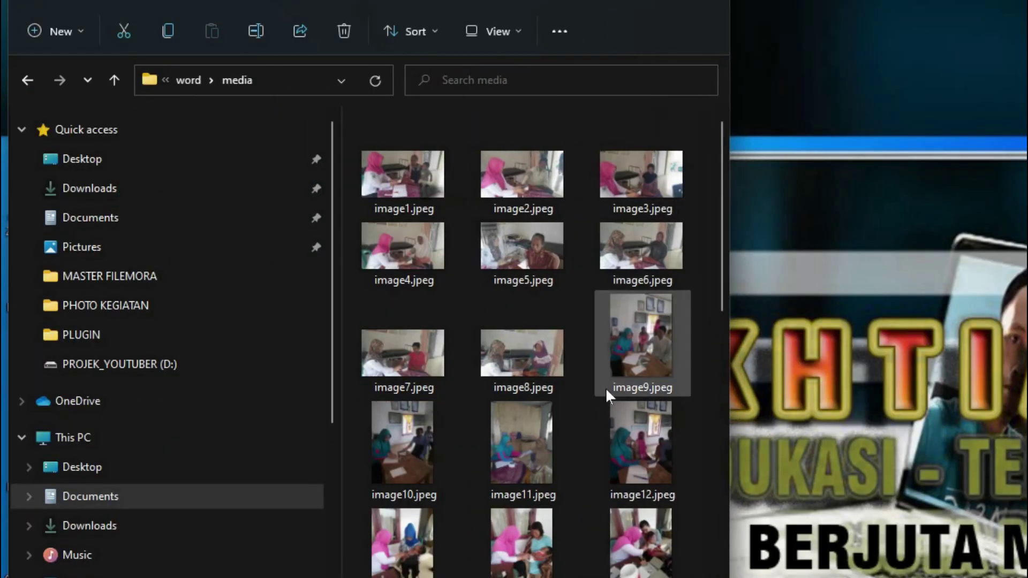
ctrl+scroll(608, 396, down, 1)
ctrl+scroll(541, 486, down, 1)
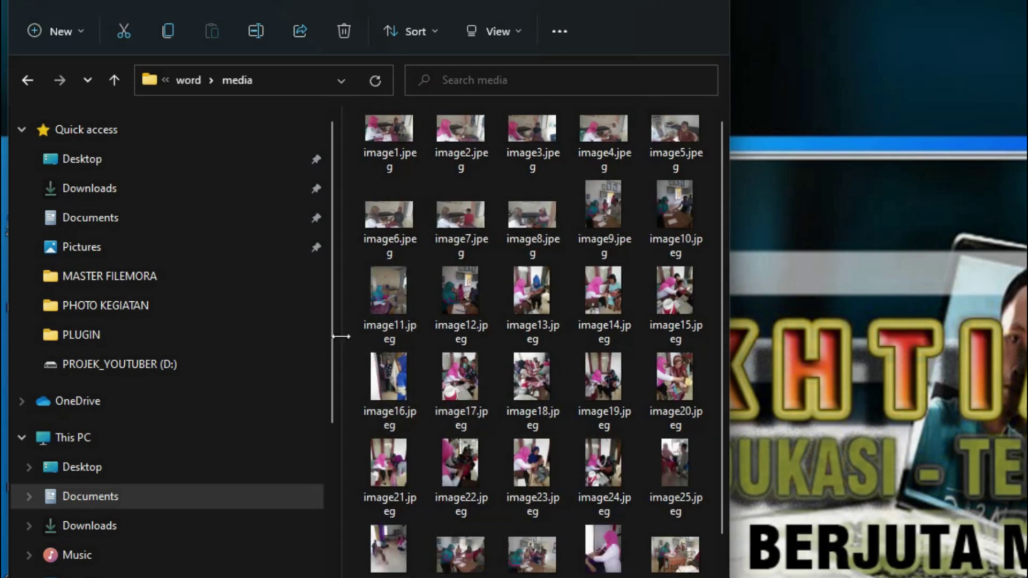
drag(341, 336, 189, 336)
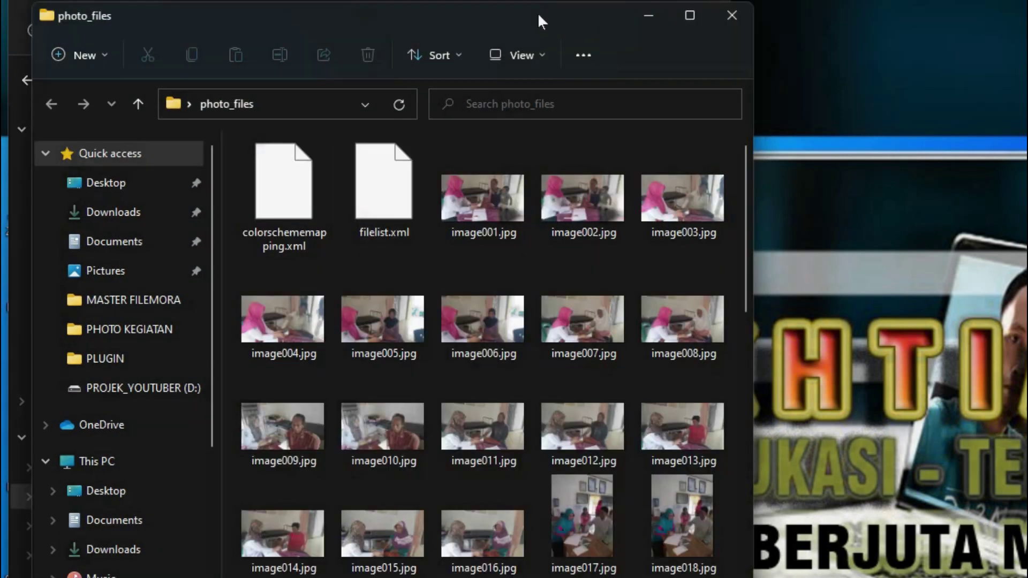
mouse_move(540, 19)
mouse_down()
mouse_move(880, 37)
mouse_move(1027, 5)
mouse_up()
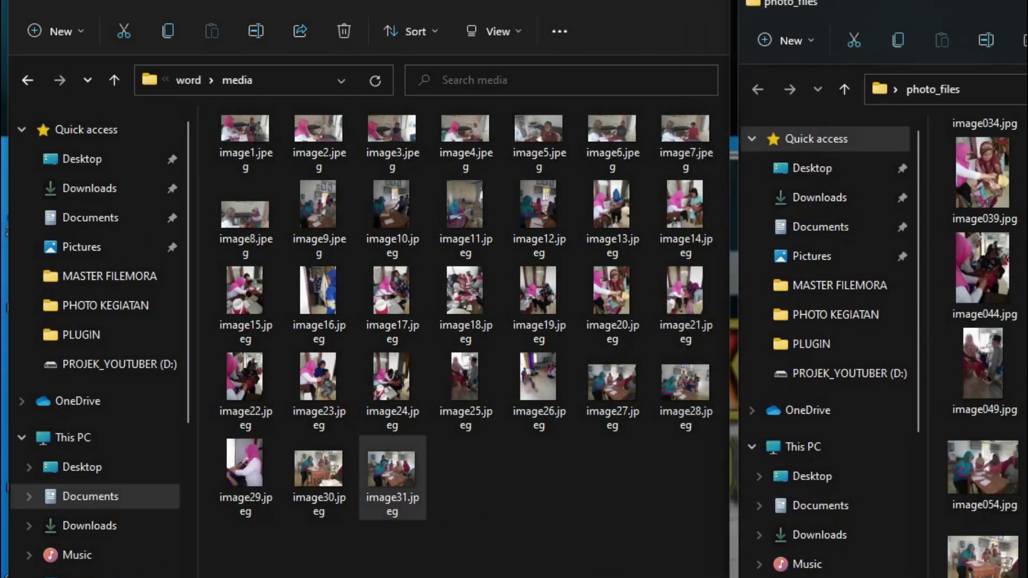
Step: Compare image25, image31 and image1 in the media folder, then reopen image1 in the viewer
click(465, 381)
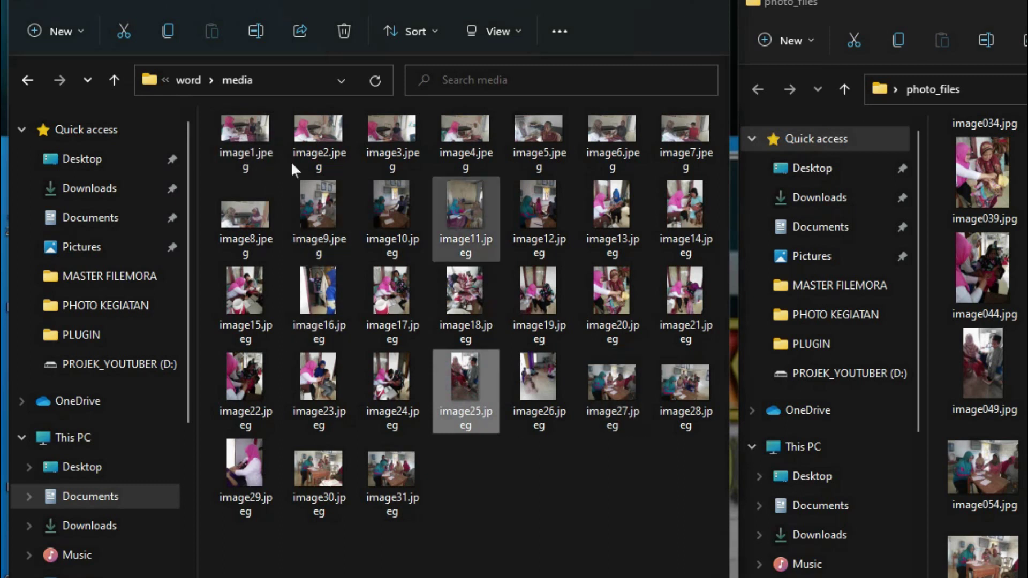
click(378, 478)
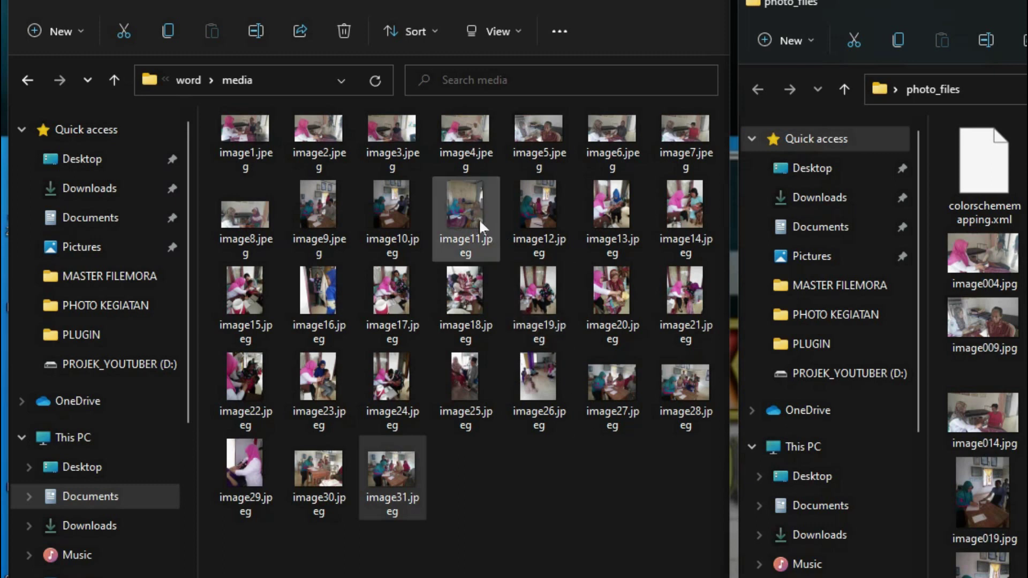
click(245, 141)
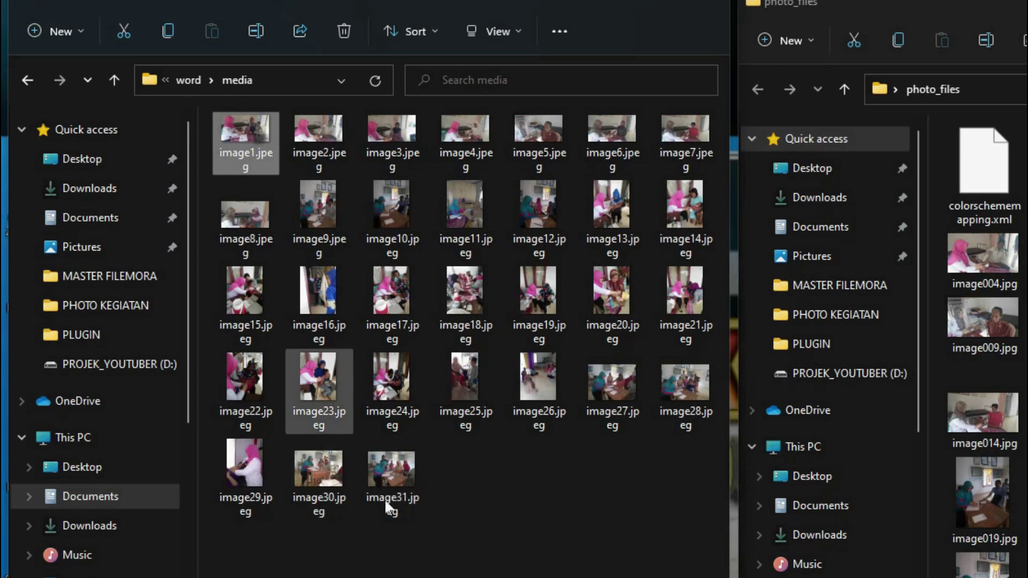
mouse_move(454, 5)
mouse_down()
mouse_move(452, 40)
mouse_move(459, 16)
mouse_up()
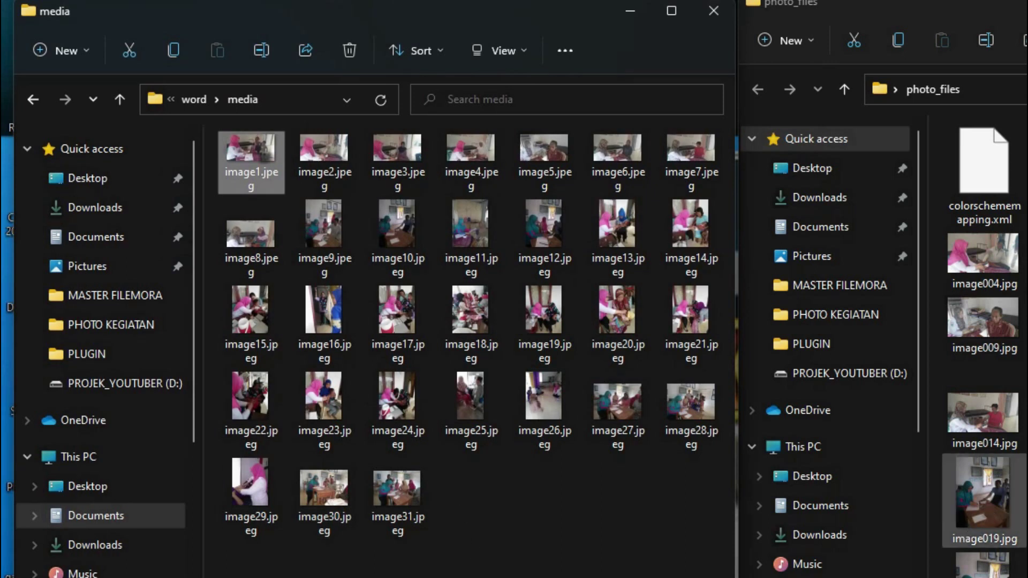
scroll(985, 343, down, 3)
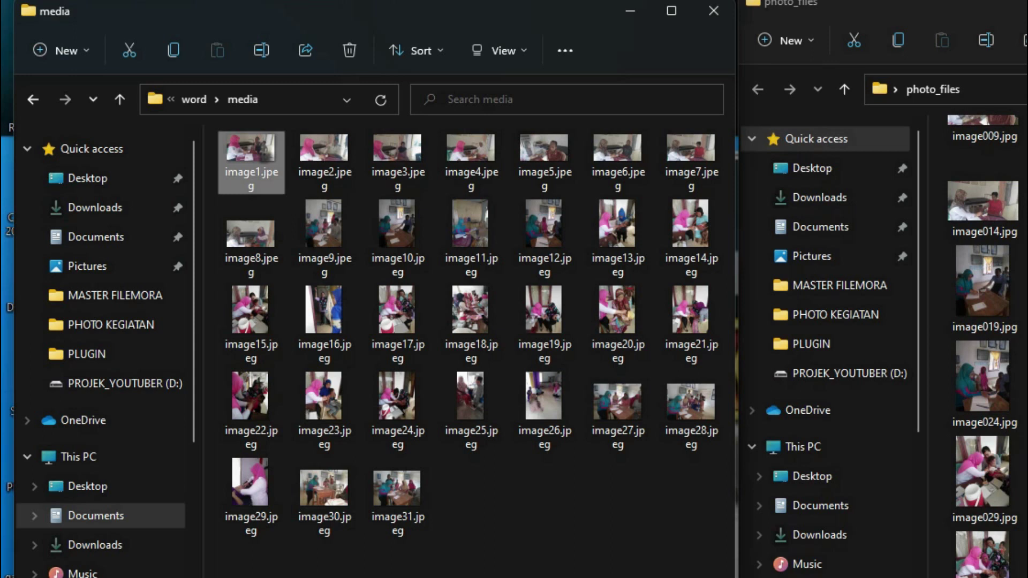
scroll(985, 343, up, 3)
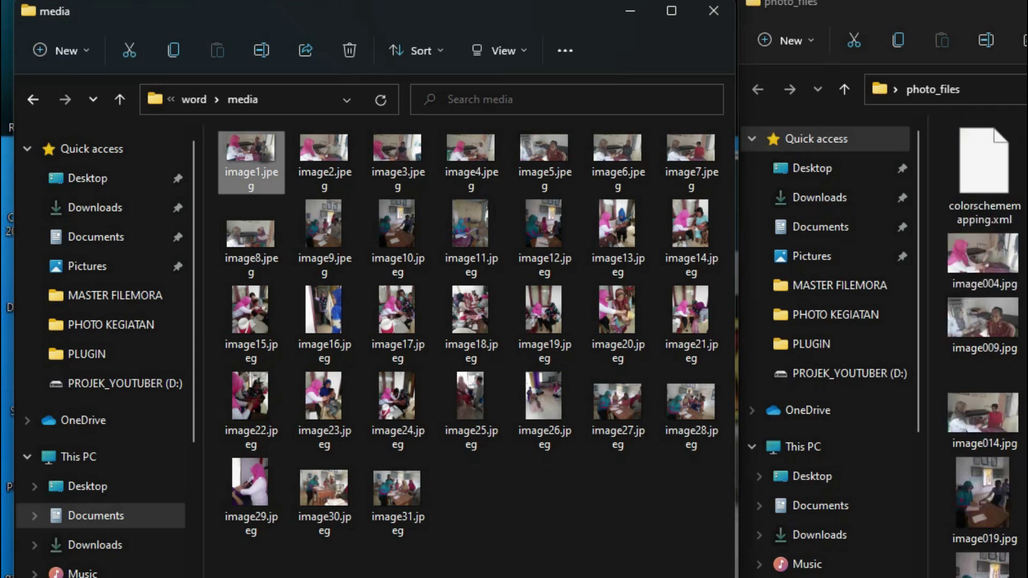
scroll(984, 343, up, 1)
scroll(984, 343, up, 1)
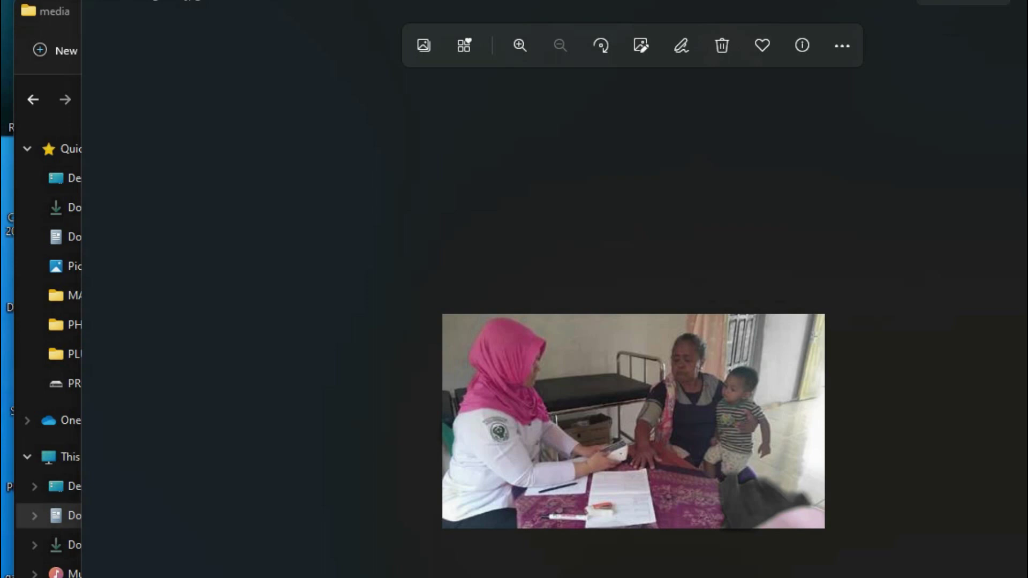
key(alt+F4)
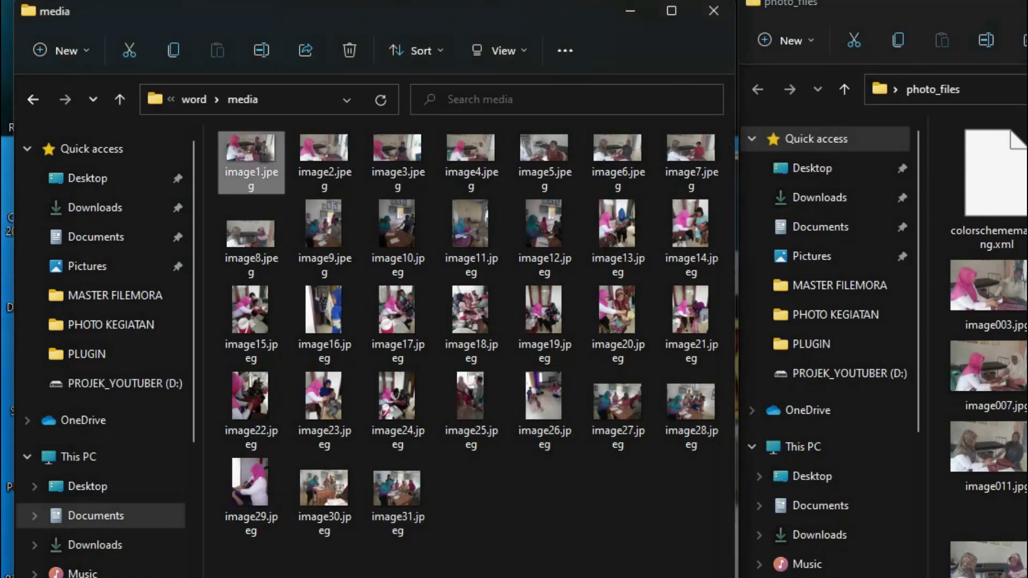
double_click(248, 157)
Step: View image1 in the Photos app, clear the selection, and re-maximize the media folder window
click(727, 349)
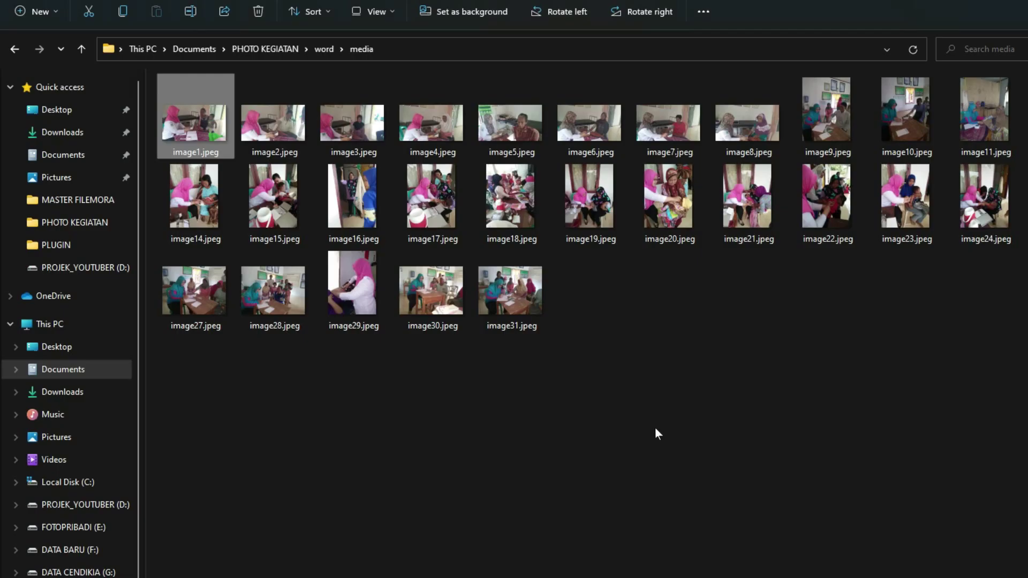
click(529, 457)
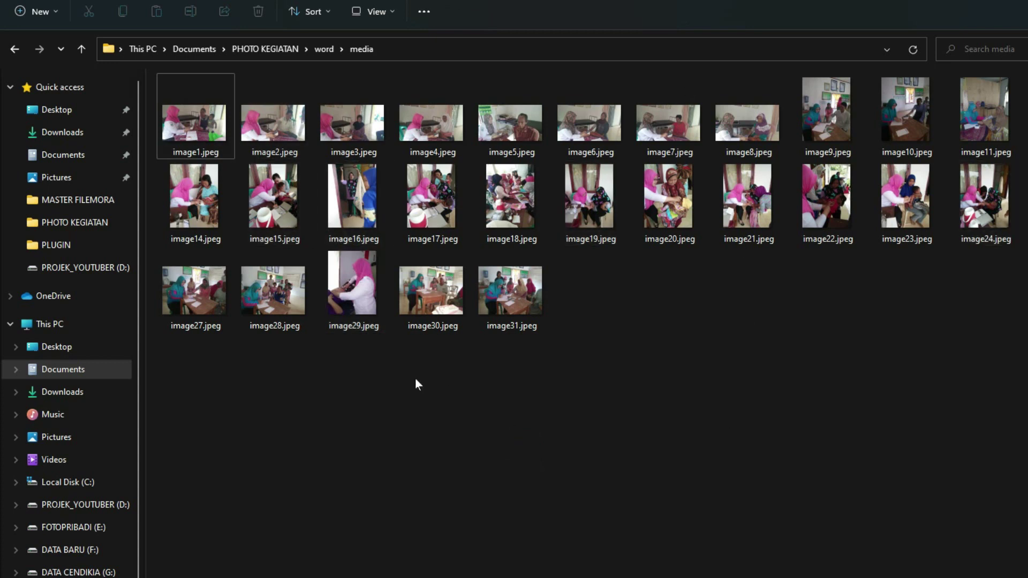
mouse_move(147, 257)
double_click(314, 10)
double_click(314, 11)
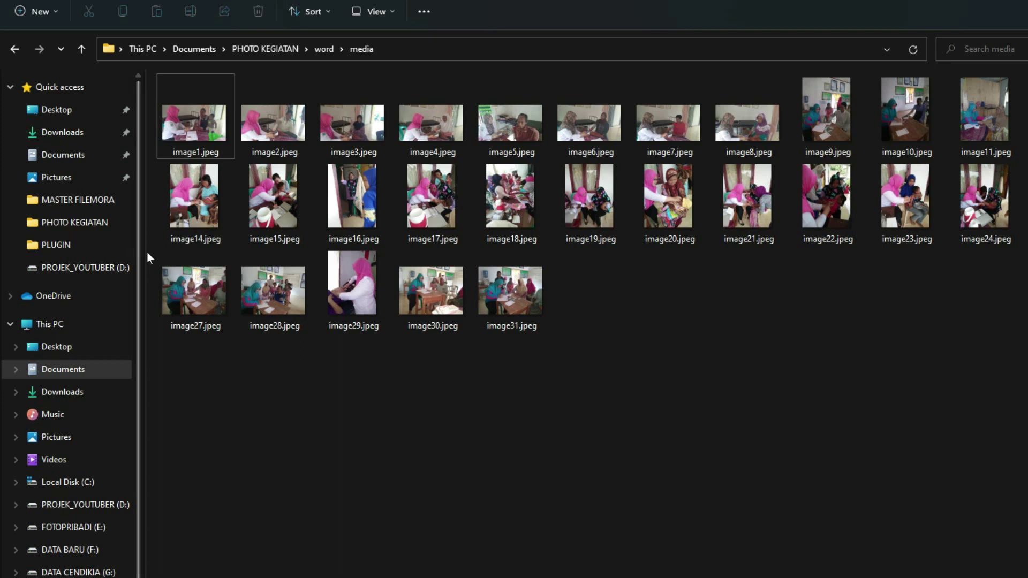
Step: Widen File Explorer's navigation pane beside the word\media photos and scroll it briefly
drag(139, 252, 239, 253)
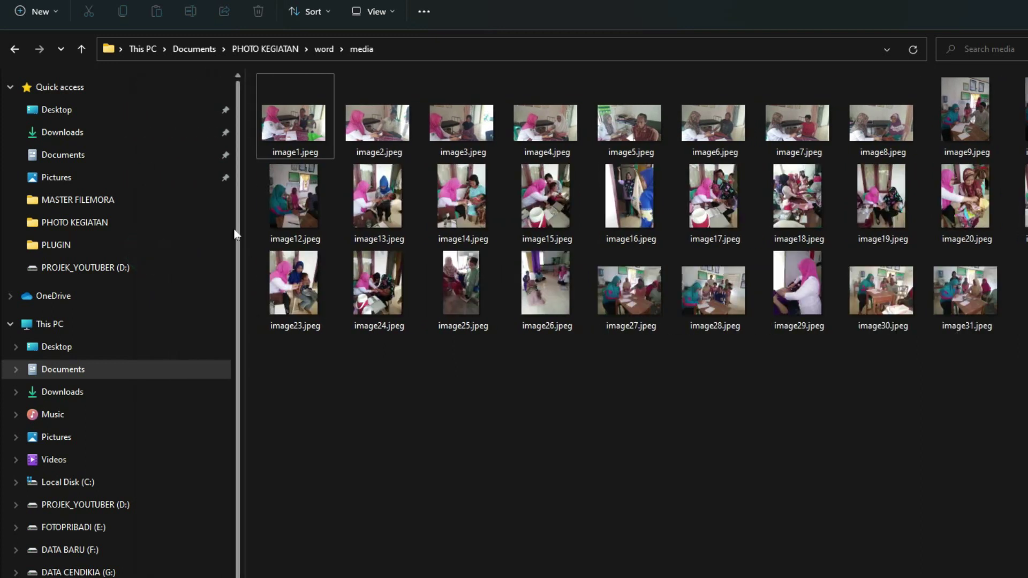
scroll(237, 391, down, 1)
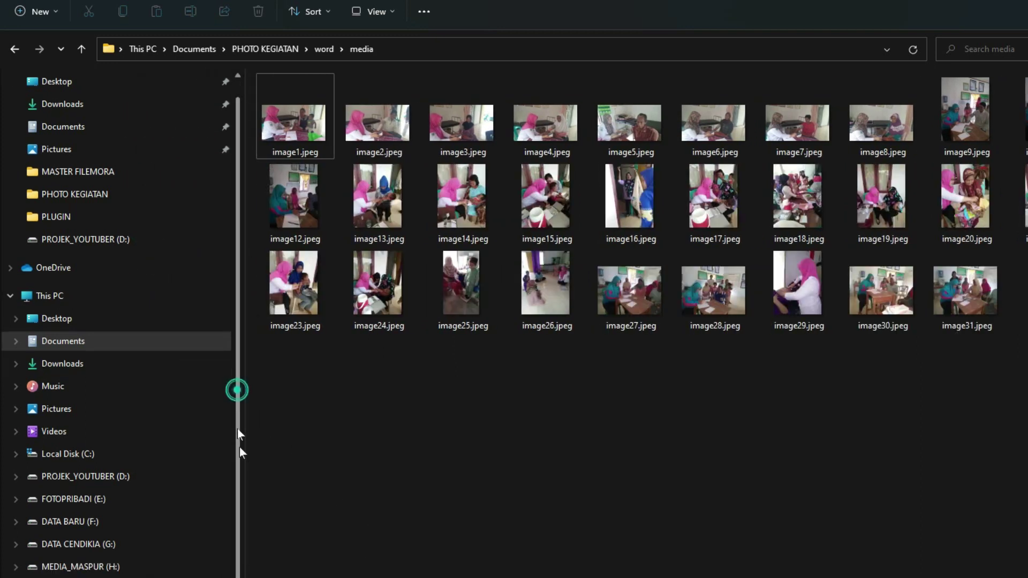
scroll(241, 482, up, 1)
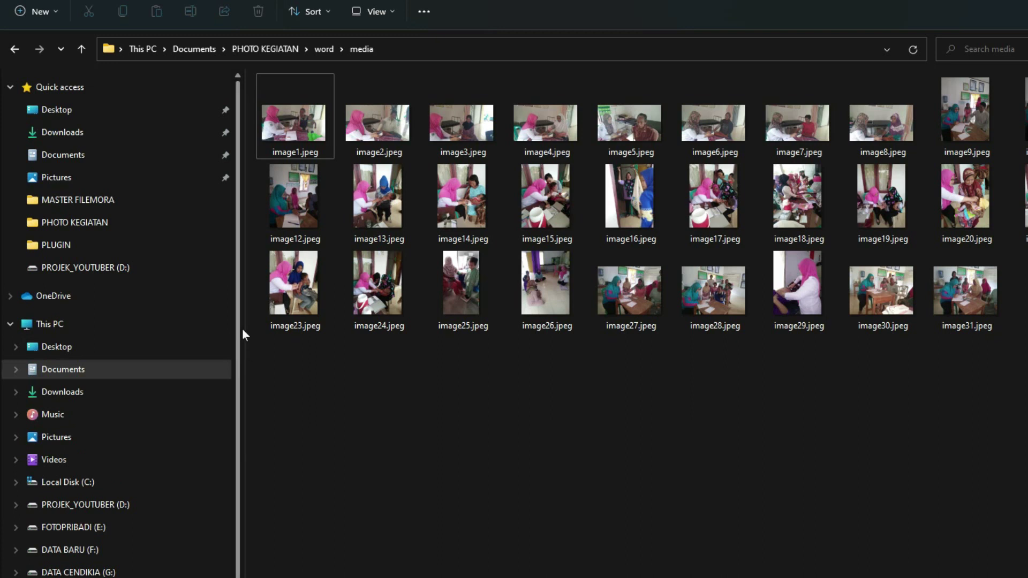